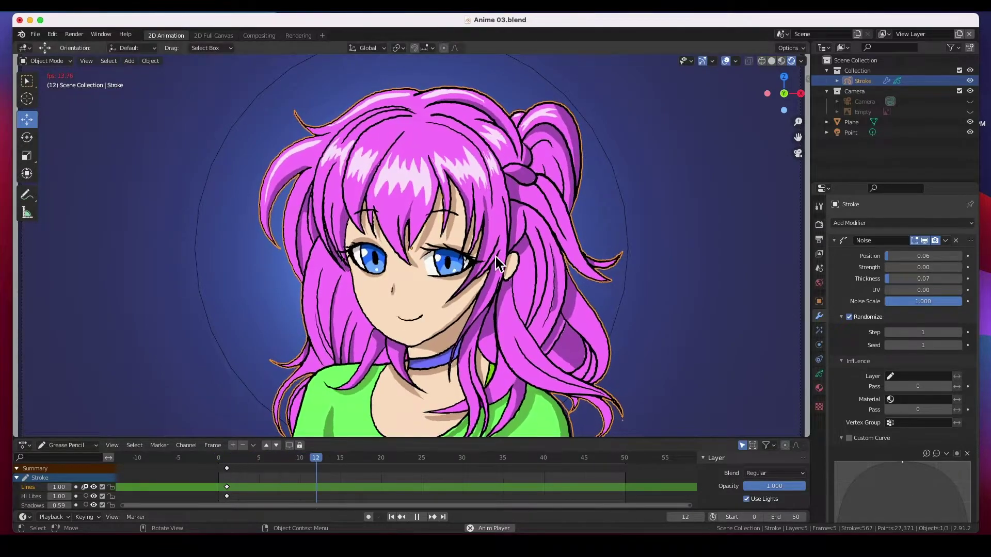
Stop the wavy-line animation playback at frame 13 and open the interaction mode list
key(space)
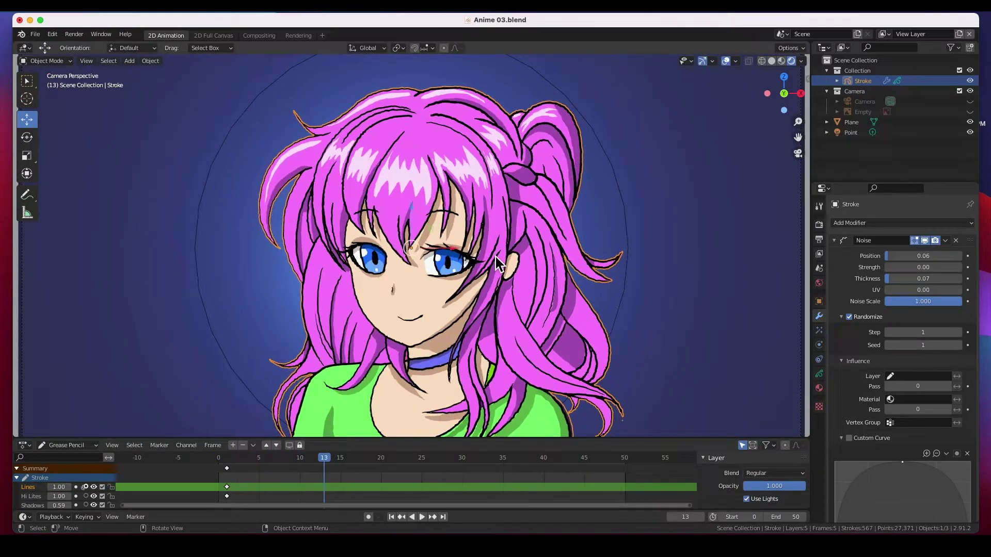
click(53, 62)
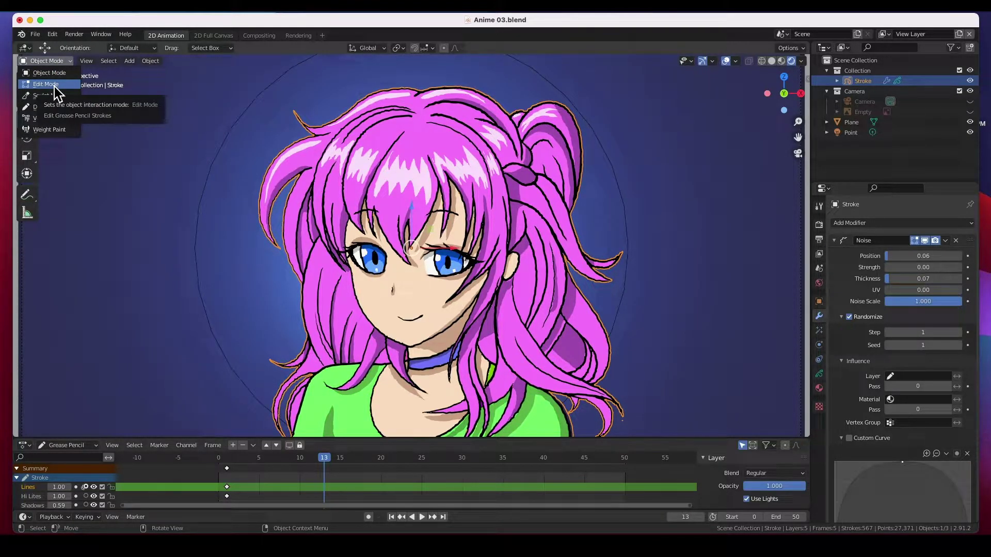
Reopen Anime 03.blend from recent files, discarding unsaved changes
click(35, 34)
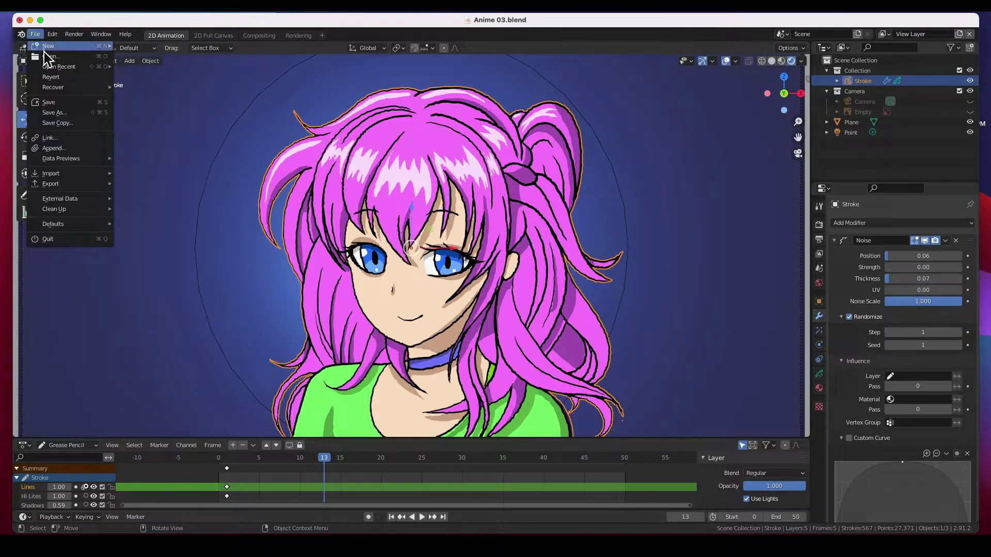
mouse_move(49, 67)
click(135, 71)
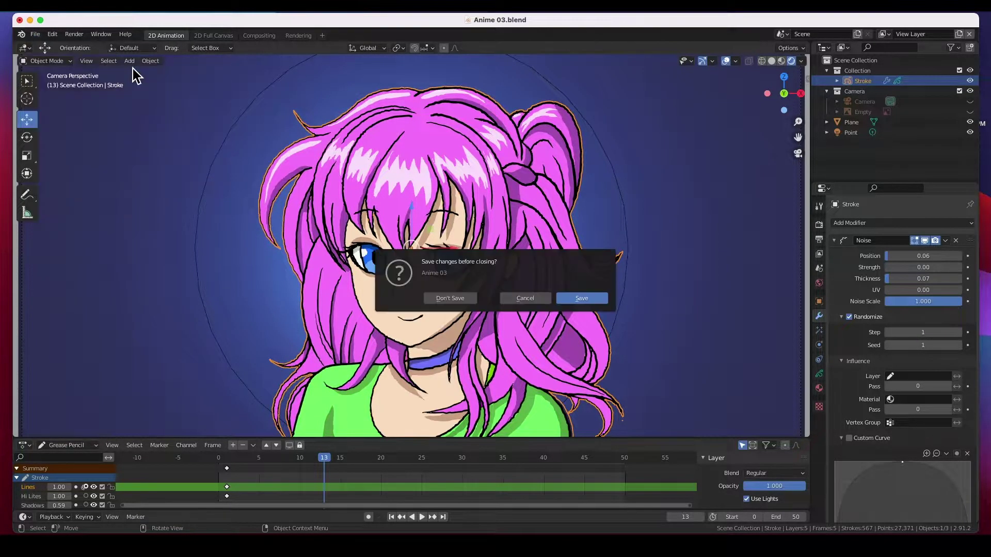
click(464, 295)
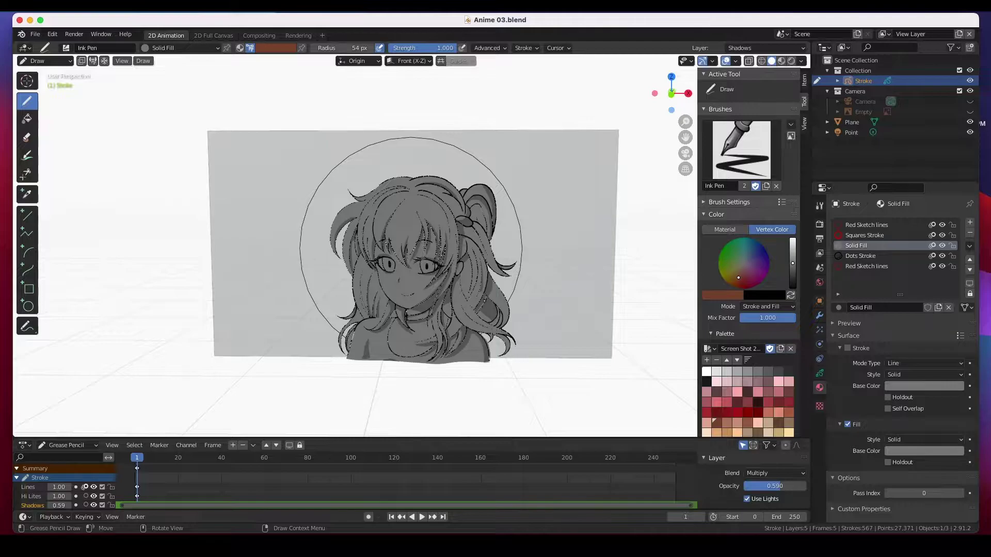
Orbit and zoom the viewport to inspect the grey dotted-stroke drawing
scroll(411, 239, up, 3)
scroll(410, 241, down, 1)
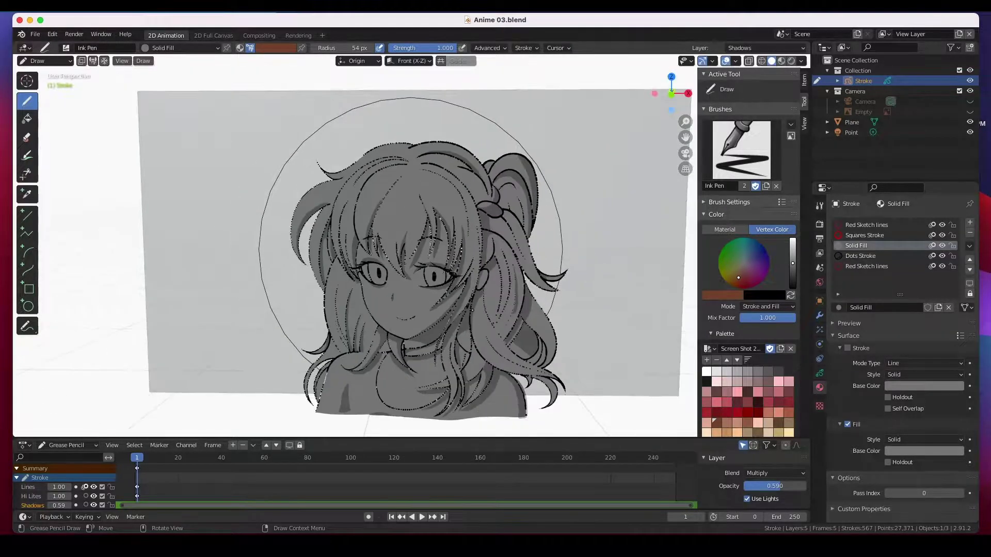
mouse_move(411, 241)
middle_down()
mouse_move(519, 257)
mouse_move(443, 246)
mouse_move(453, 246)
middle_up()
scroll(489, 253, up, 2)
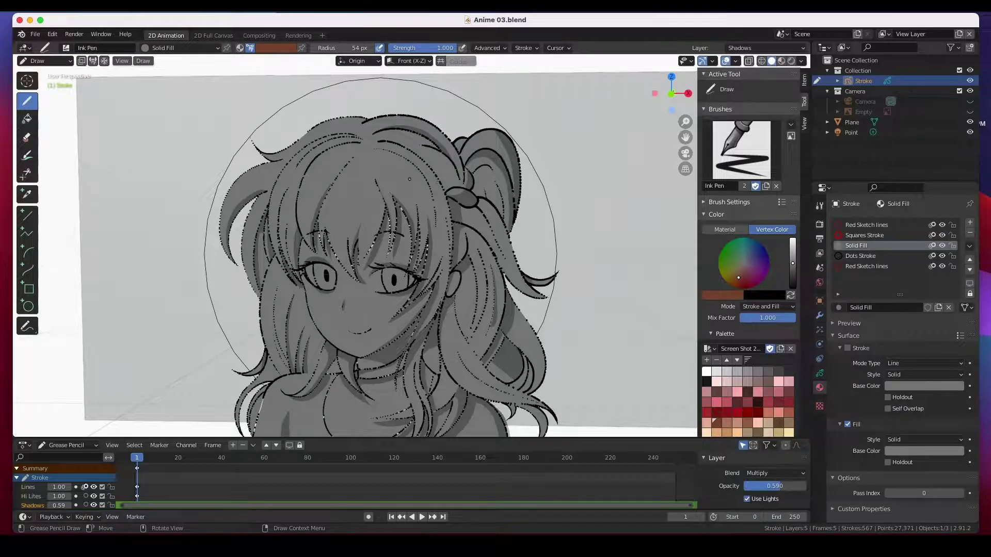
scroll(410, 182, up, 8)
scroll(430, 164, down, 6)
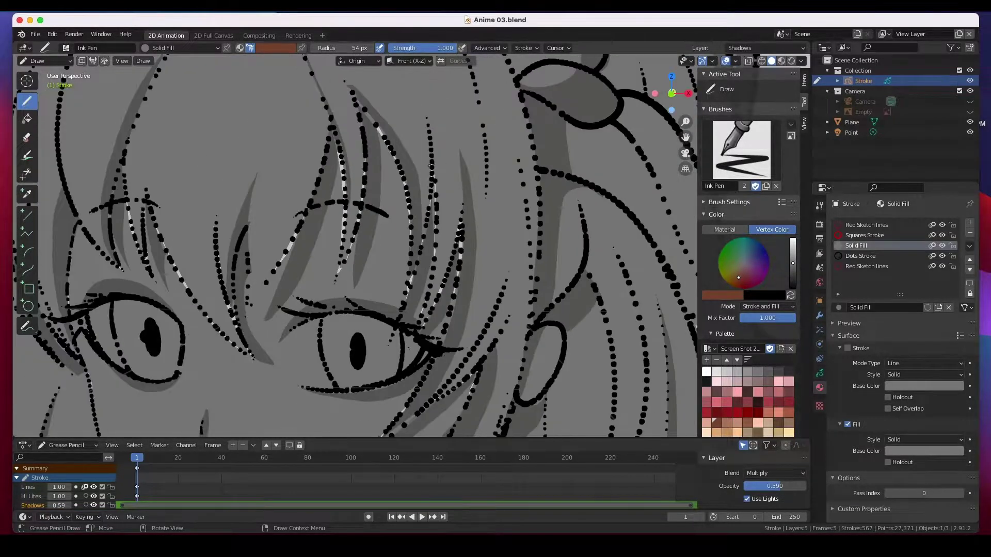
scroll(428, 166, up, 3)
Change the Dots Stroke material's Mode Type from Dots to Line
click(866, 258)
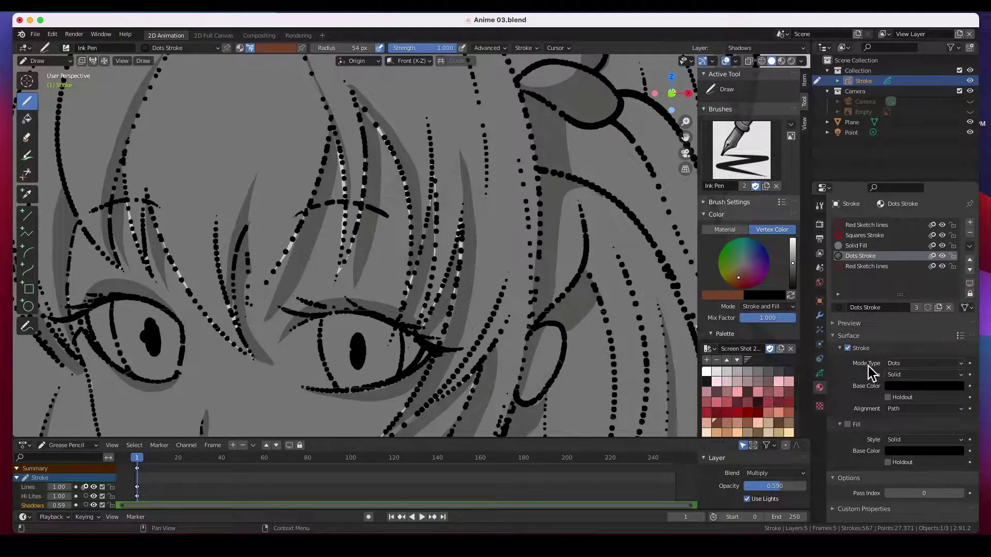
click(902, 363)
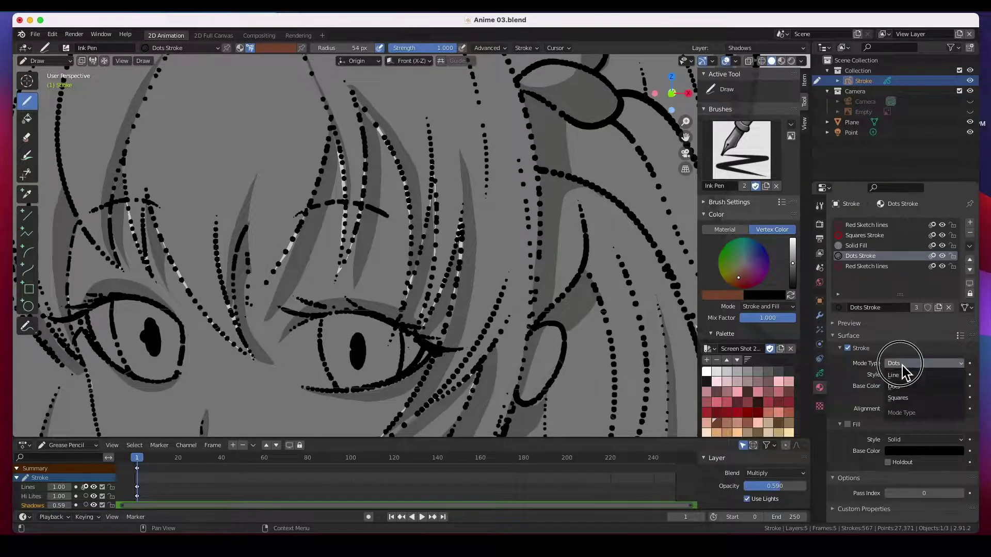
click(903, 375)
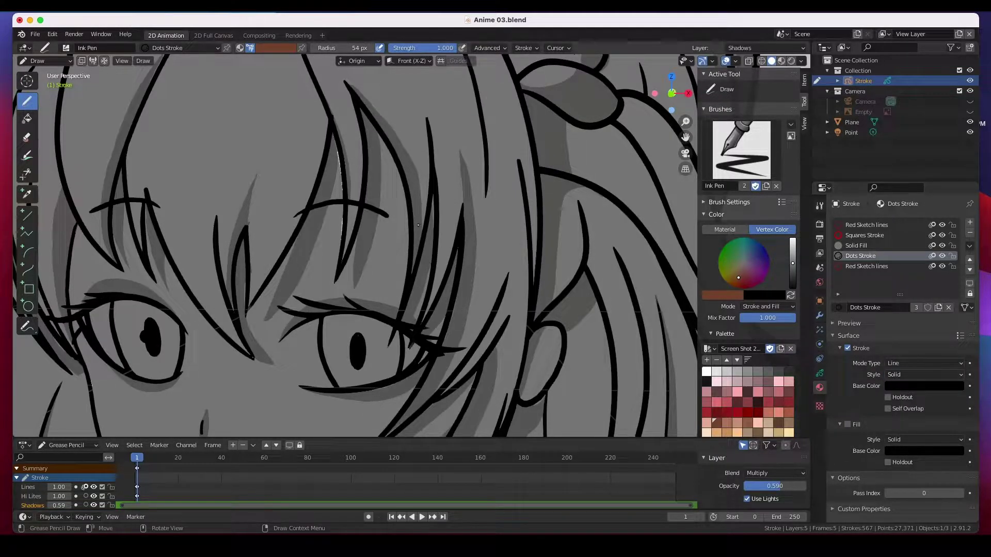
scroll(440, 229, down, 8)
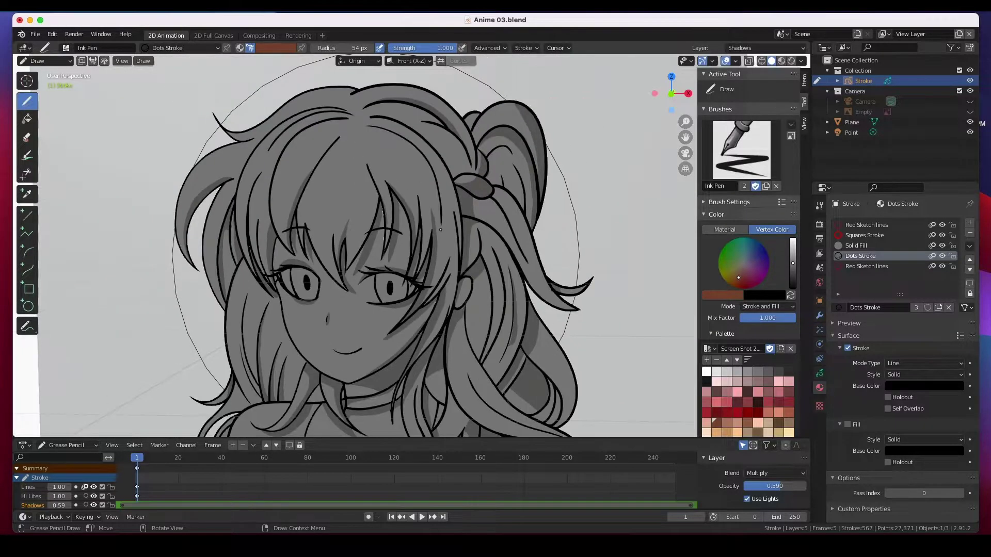
scroll(440, 230, down, 4)
scroll(438, 227, up, 2)
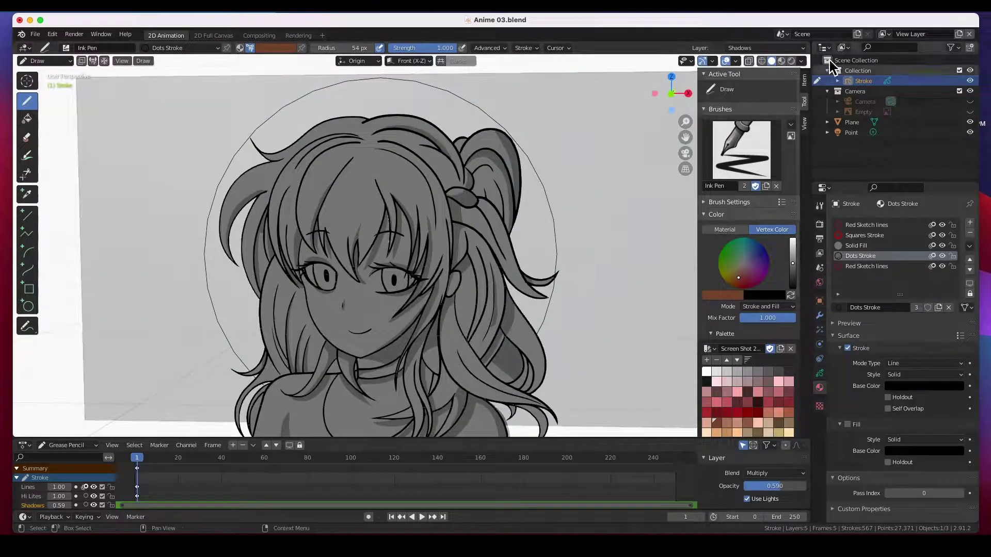
Switch viewport shading to Material Preview, then Rendered, and zoom to inspect
click(782, 62)
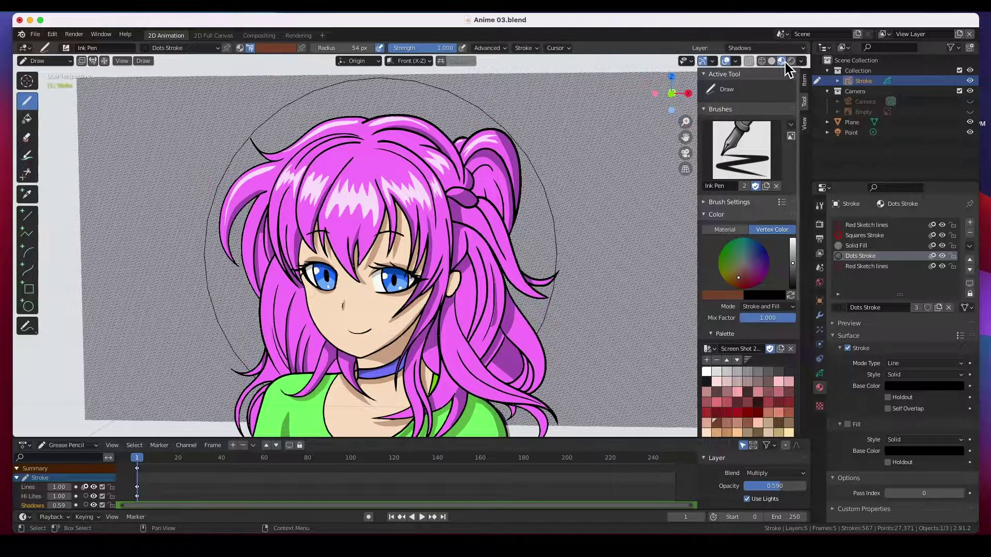
click(791, 63)
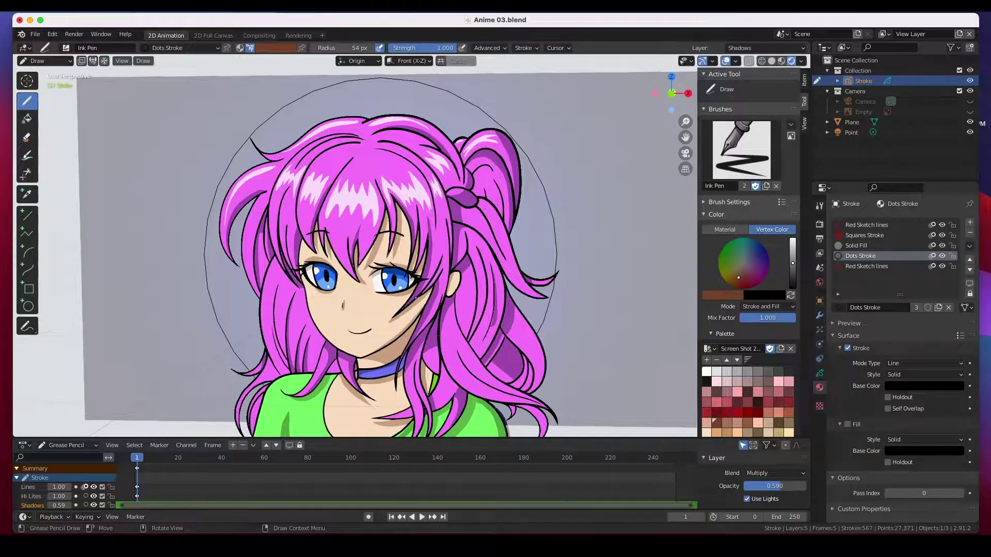
scroll(404, 291, down, 2)
scroll(405, 290, up, 2)
scroll(488, 273, down, 1)
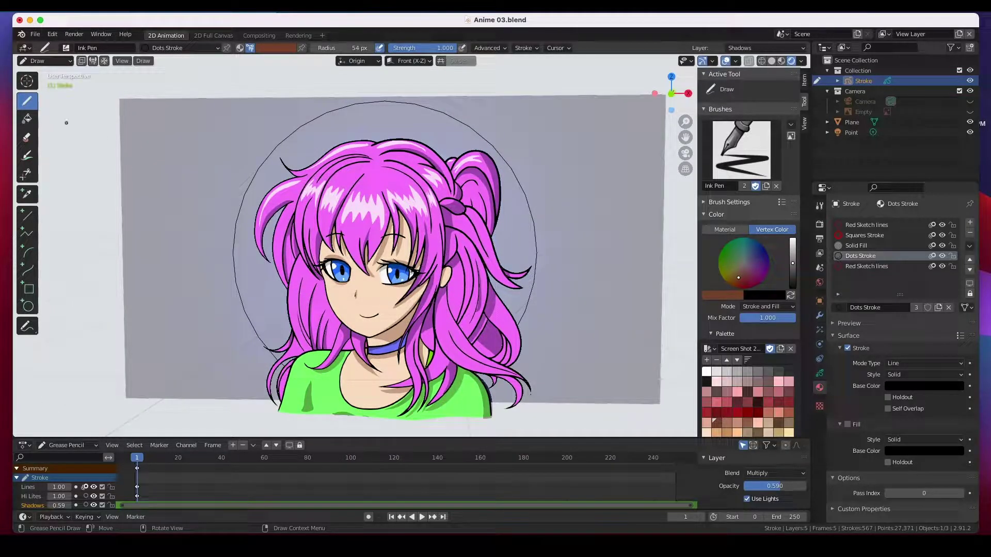
Switch to Object Mode and select the Plane, then the Stroke object
click(45, 62)
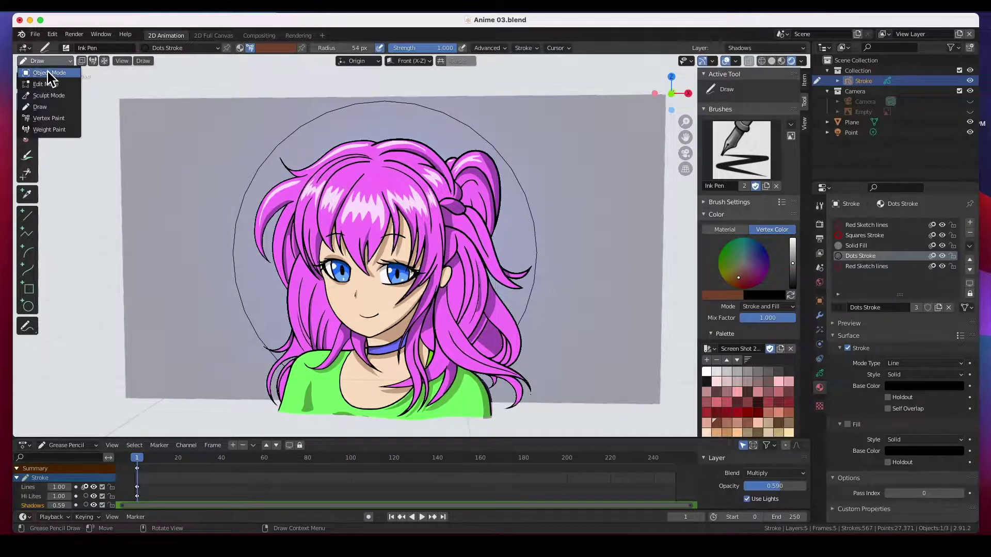
click(50, 74)
click(399, 161)
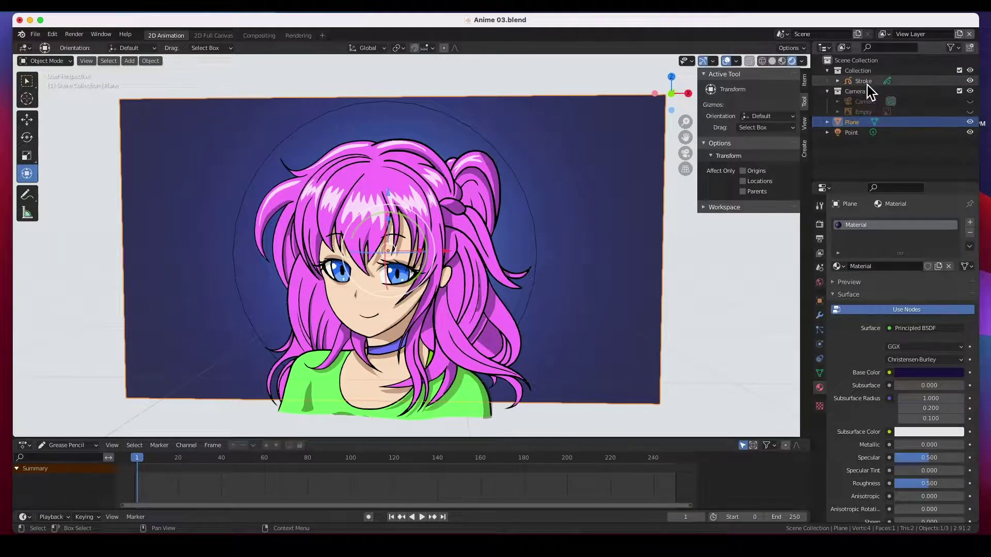
click(852, 81)
Reselect the background Plane, orbit around the scene, and view through the camera
mouse_move(564, 228)
middle_down()
mouse_move(515, 237)
mouse_move(426, 226)
mouse_move(415, 237)
mouse_move(461, 258)
mouse_move(535, 230)
mouse_move(520, 221)
mouse_move(540, 221)
middle_up()
click(605, 126)
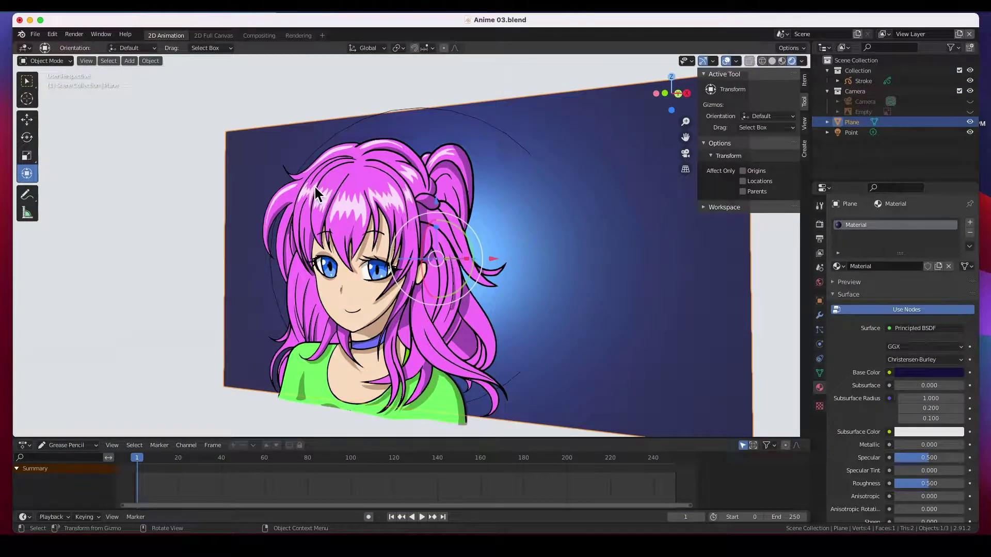
mouse_move(317, 188)
middle_down()
mouse_move(359, 208)
mouse_move(325, 190)
middle_up()
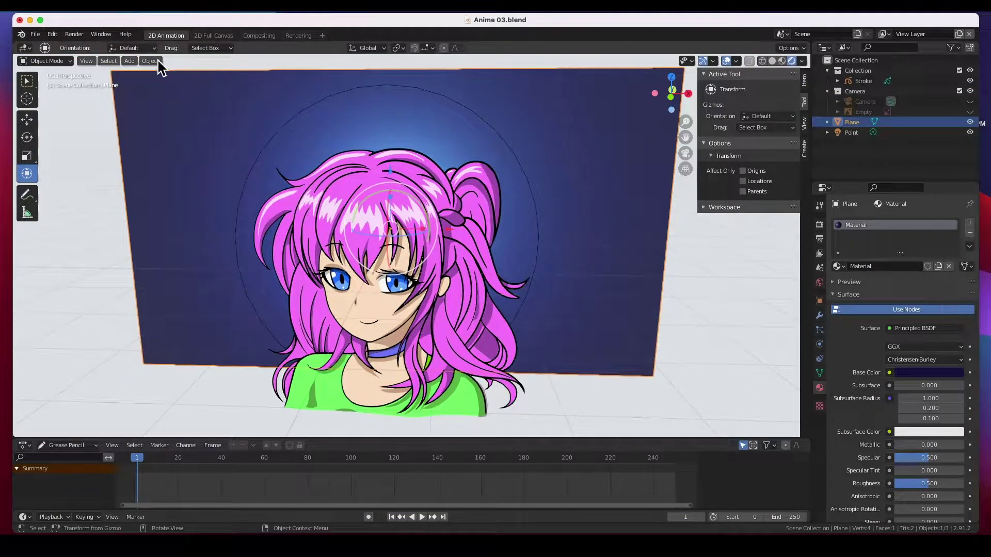
click(130, 62)
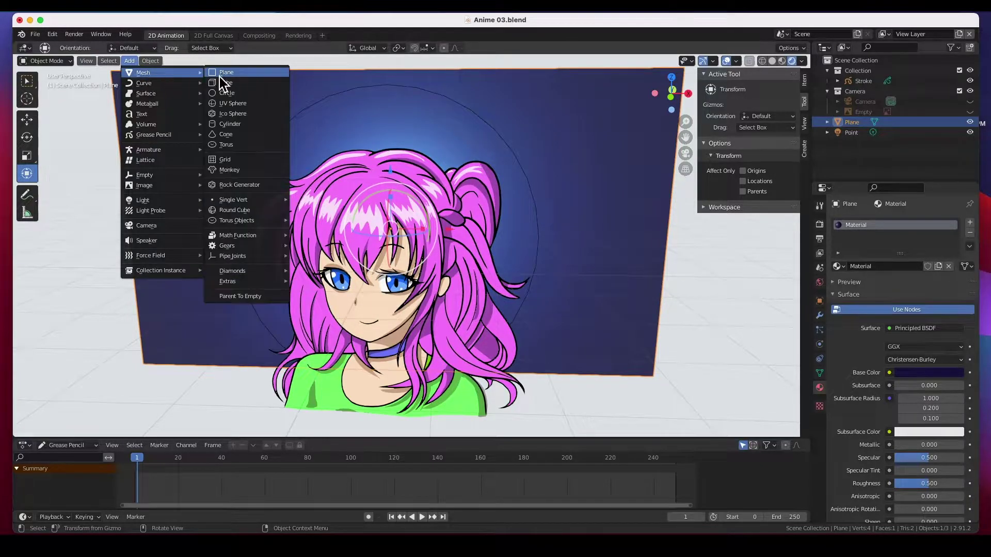
click(130, 61)
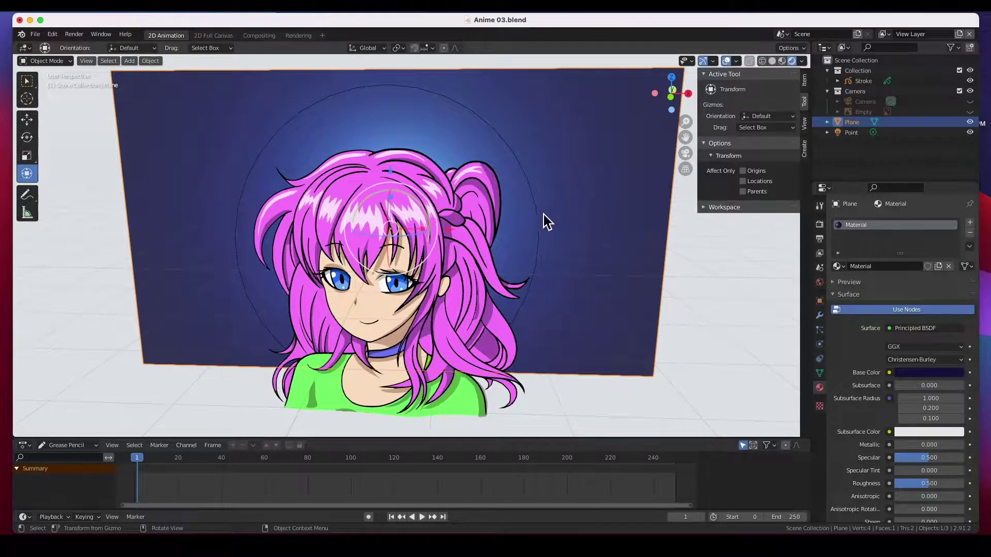
middle_drag(539, 216, 420, 121)
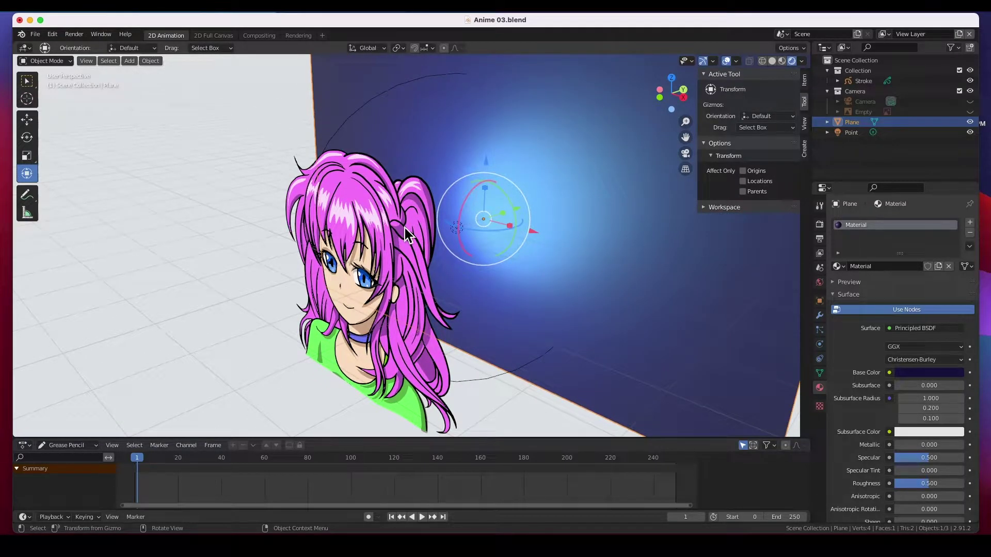
key(KP_0)
Zoom the camera view, select the Stroke grease pencil drawing, and recentre it
scroll(405, 227, up, 5)
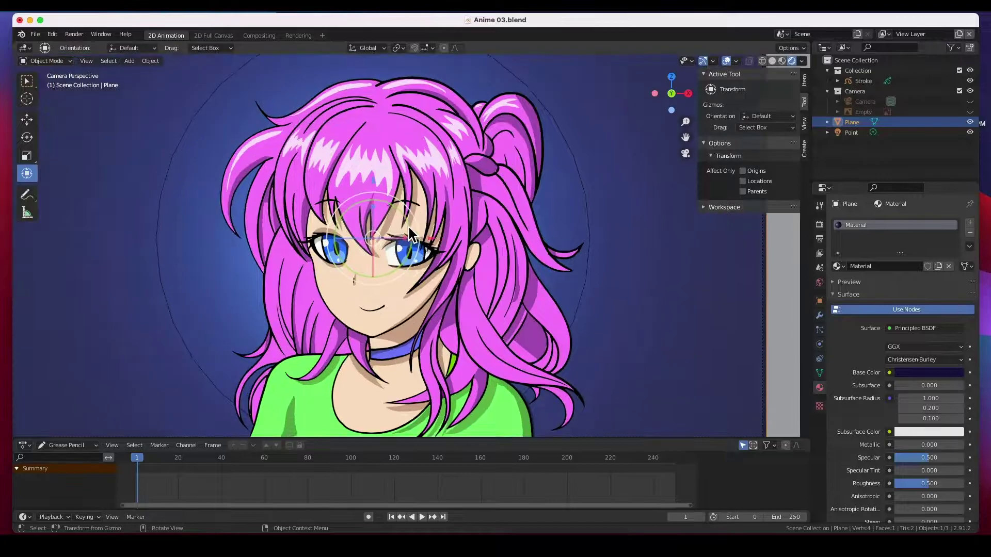
scroll(226, 279, down, 5)
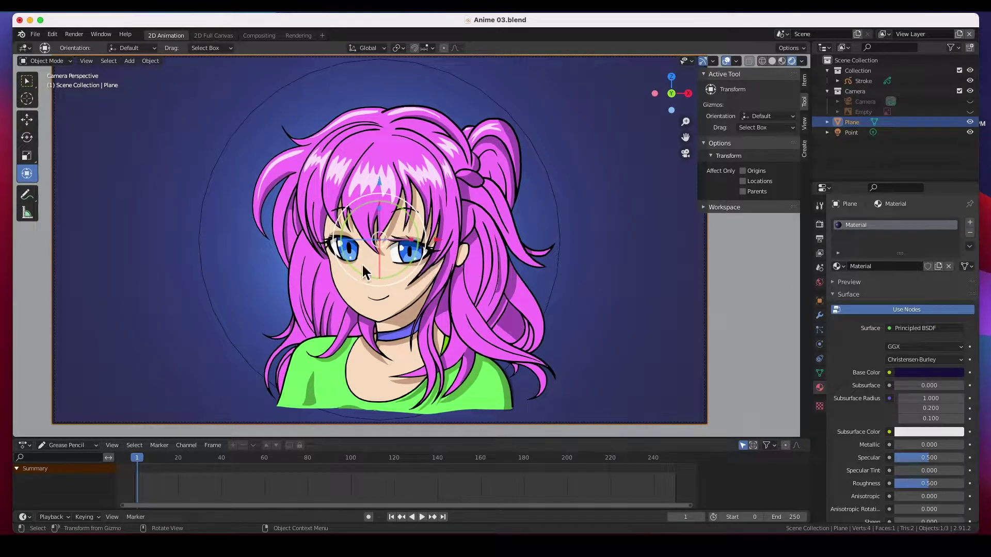
scroll(432, 212, up, 1)
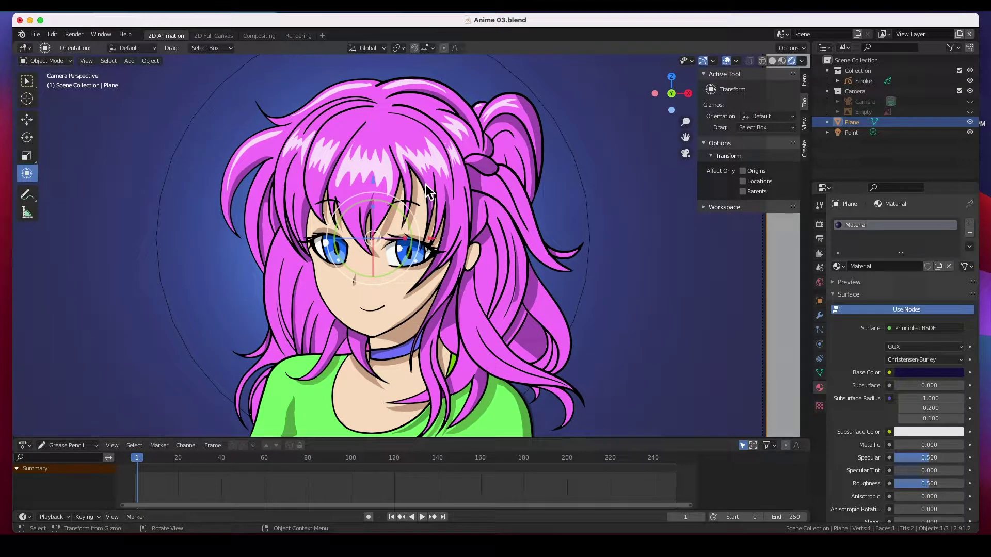
click(381, 149)
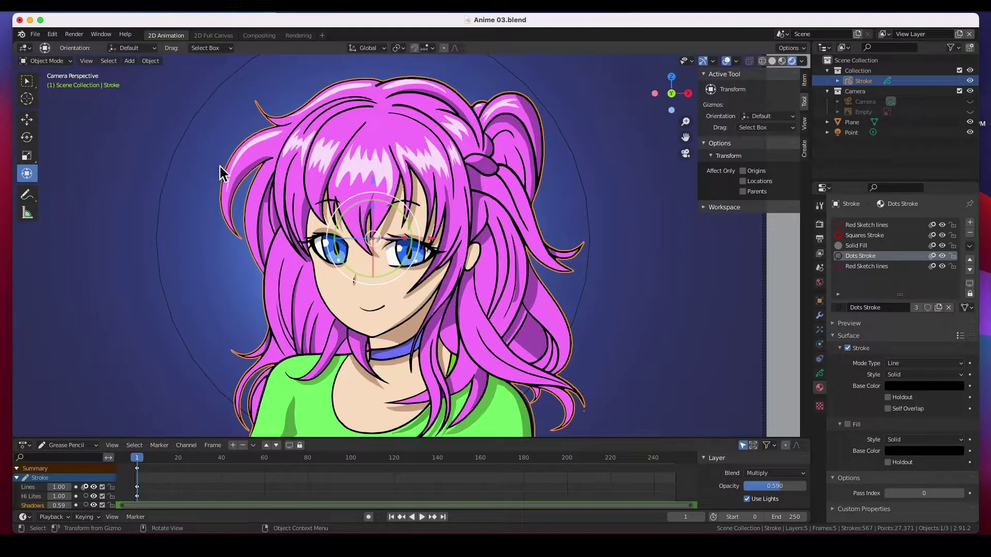
shift+middle_drag(289, 205, 324, 206)
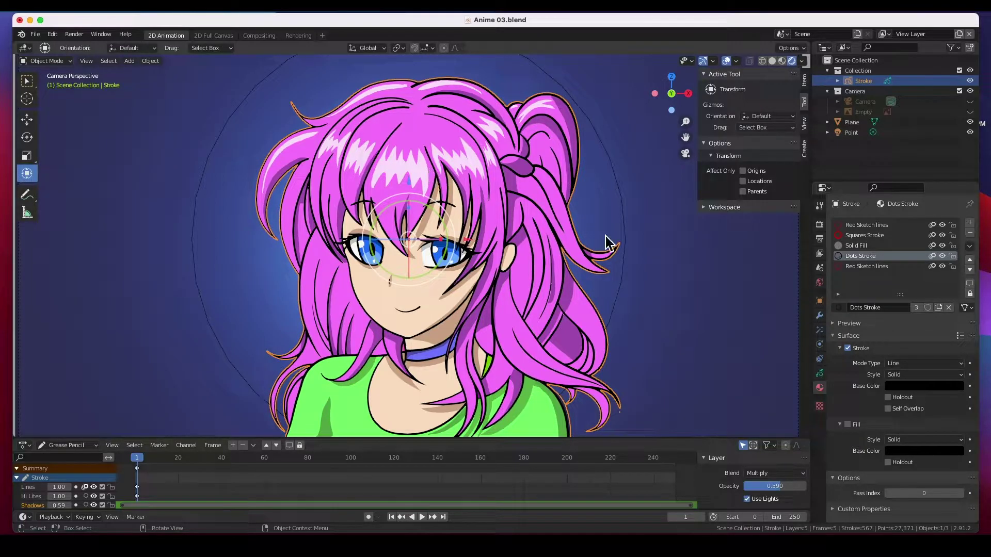
Add a Deform > Noise modifier to the Stroke object in the Modifier tab
click(820, 316)
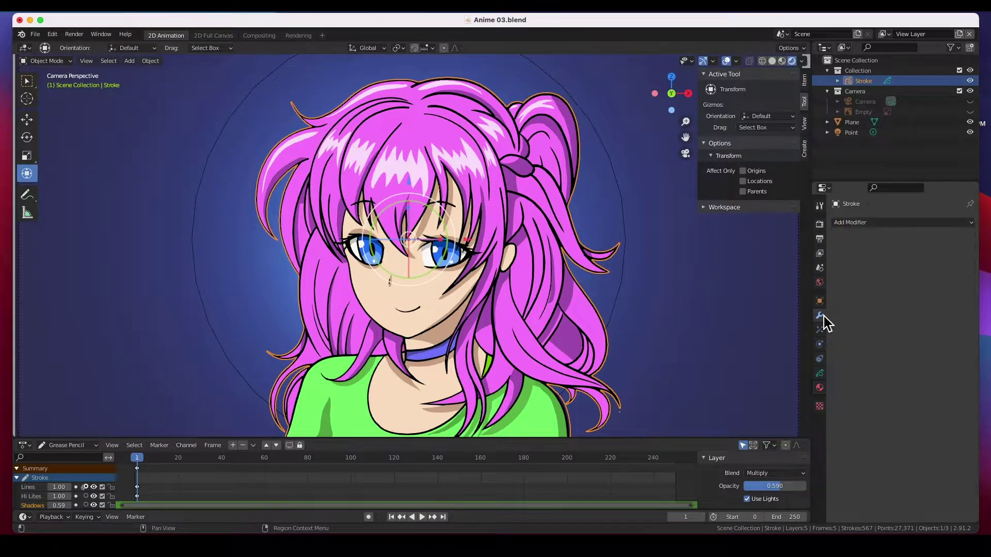
click(865, 223)
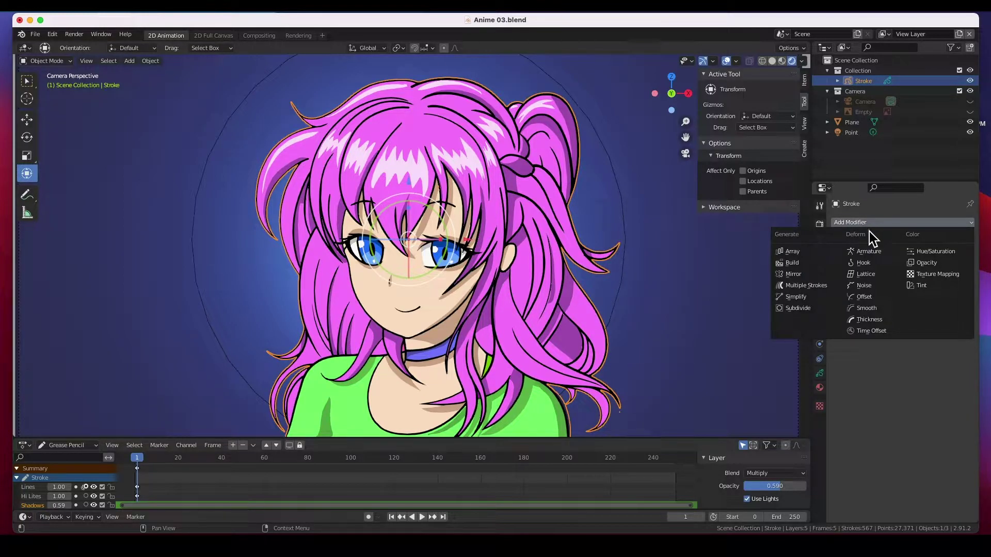
click(862, 288)
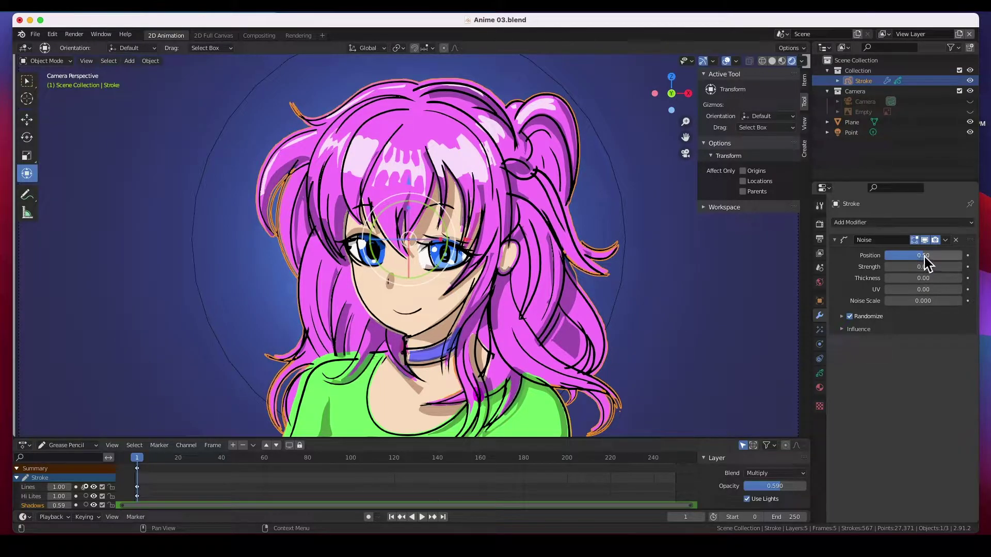
Lower the Noise modifier's Position to 0.20
mouse_move(925, 263)
mouse_down()
mouse_move(902, 263)
mouse_move(955, 255)
mouse_move(884, 254)
mouse_move(893, 255)
mouse_up()
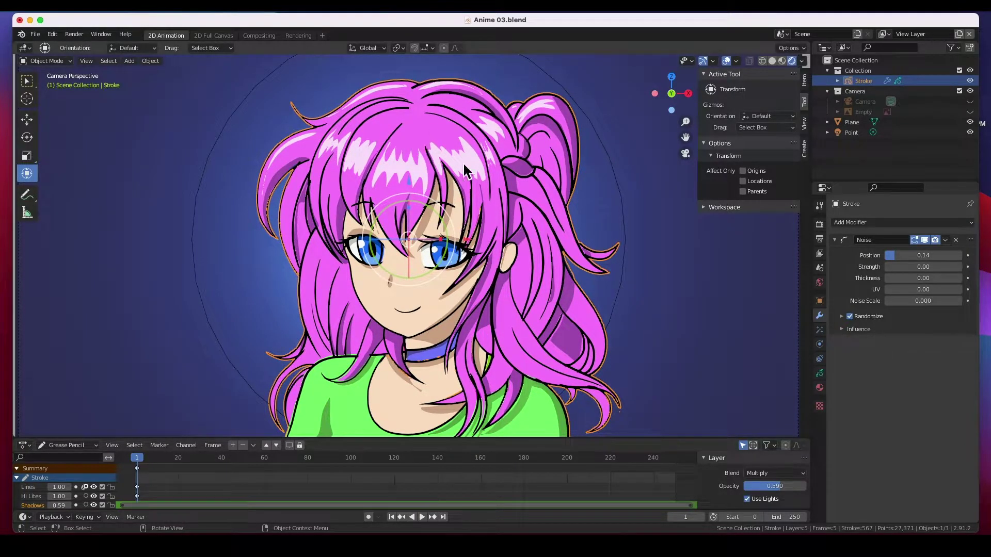
scroll(506, 220, up, 3)
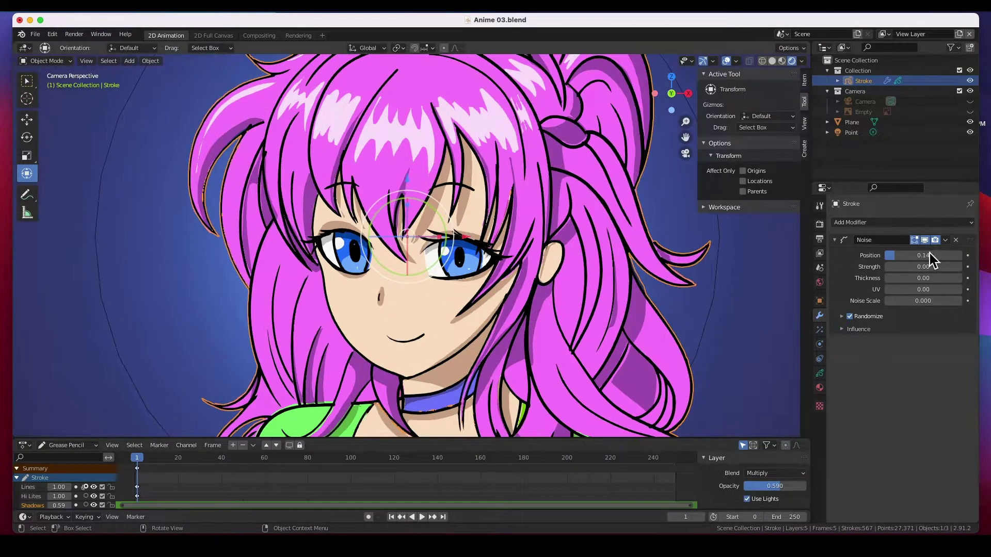
mouse_move(897, 259)
mouse_down()
mouse_move(955, 254)
mouse_move(887, 255)
mouse_move(899, 255)
mouse_up()
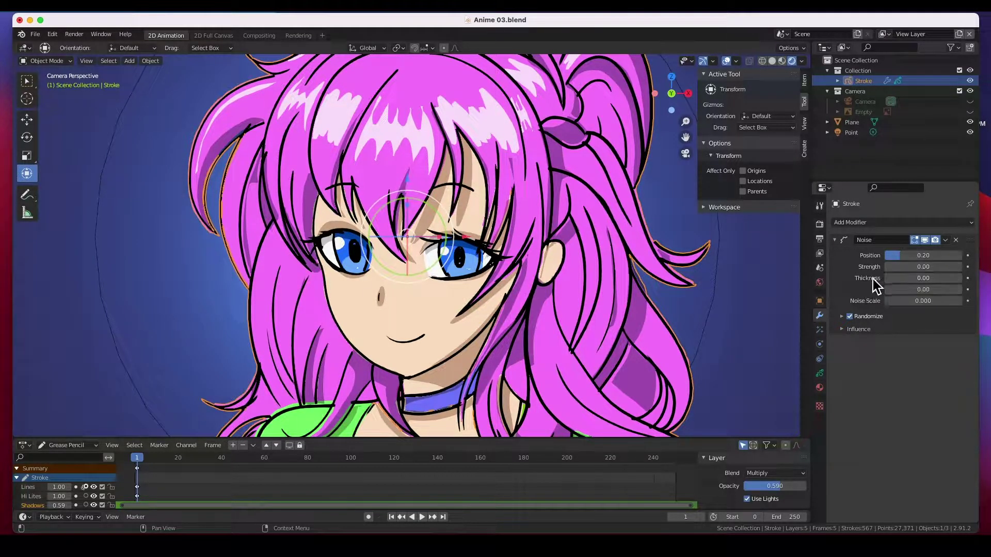
Test Noise Strength at 1.00, reset it to 0, and set Thickness to 0.20
click(948, 268)
click(894, 271)
double_click(892, 269)
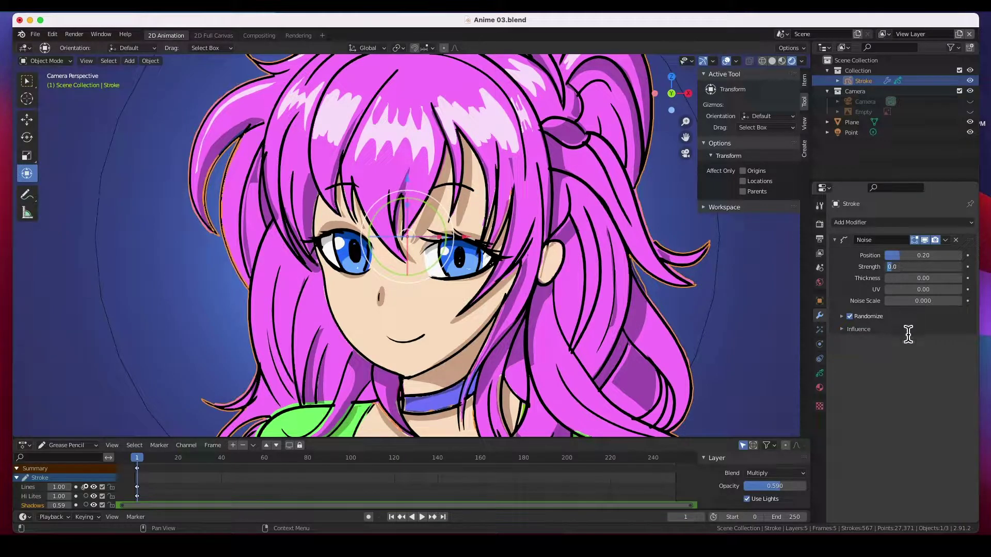
drag(907, 267, 965, 268)
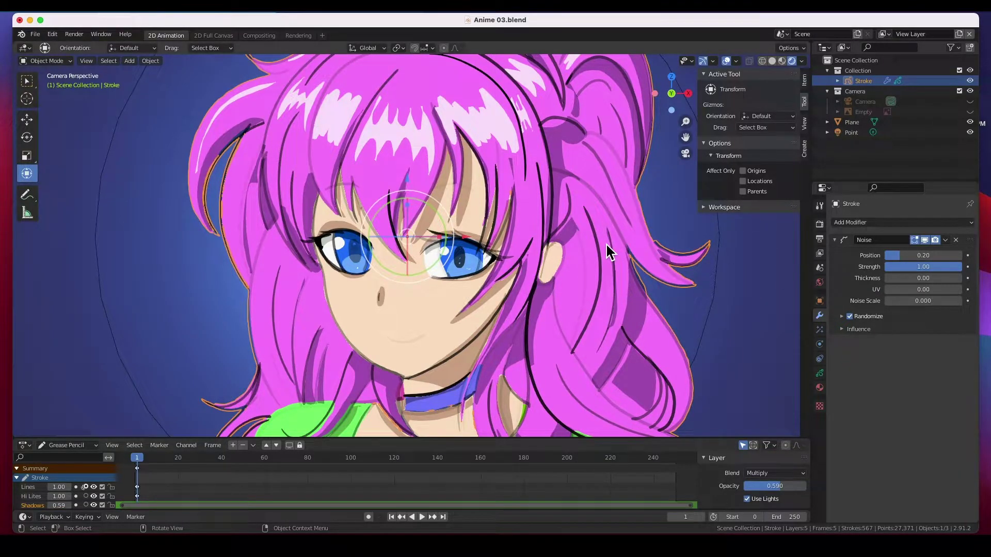
scroll(605, 243, down, 2)
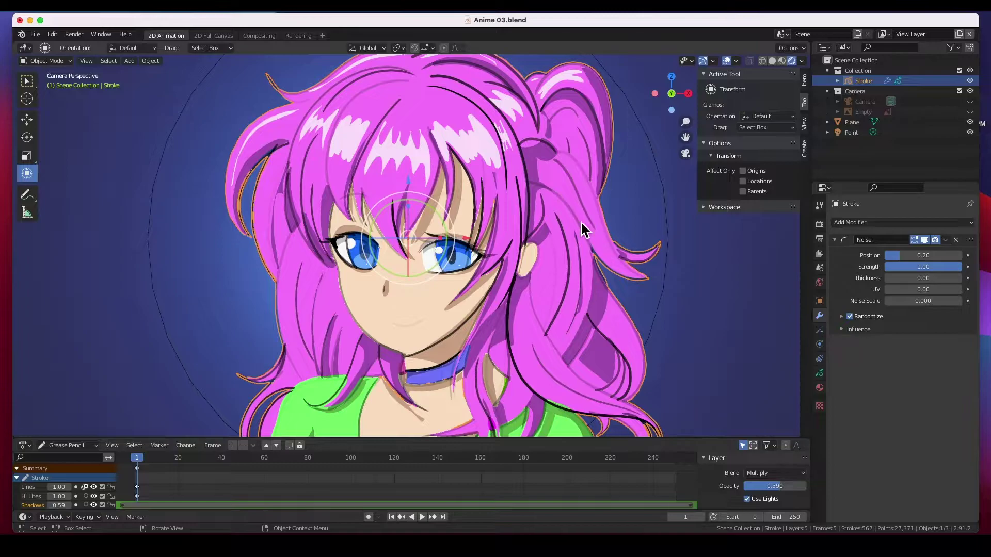
scroll(581, 228, up, 2)
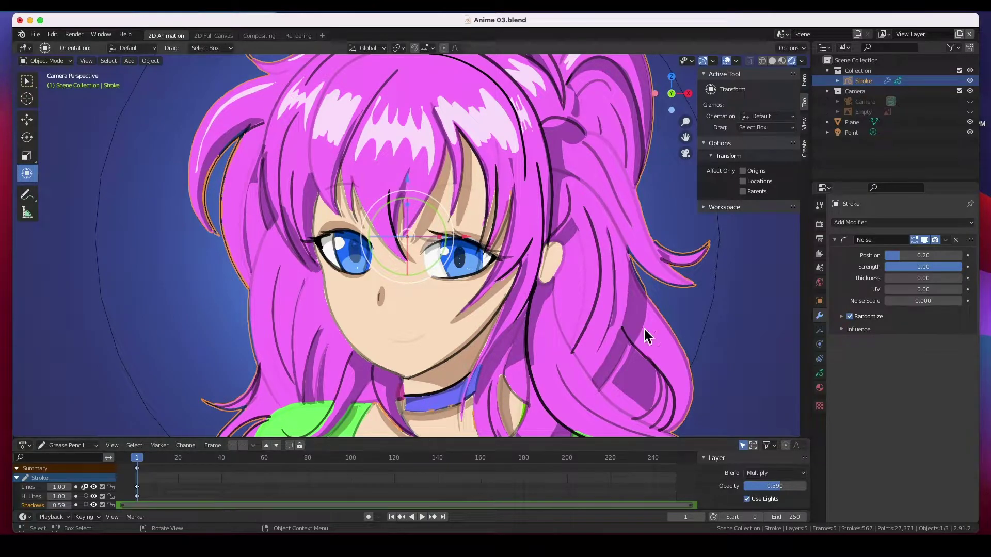
drag(929, 267, 860, 267)
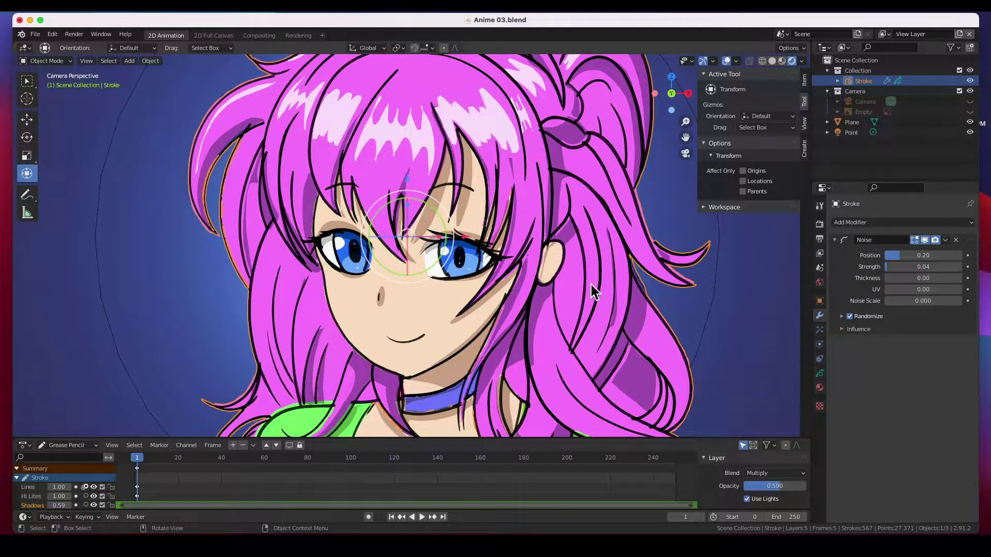
drag(890, 267, 872, 267)
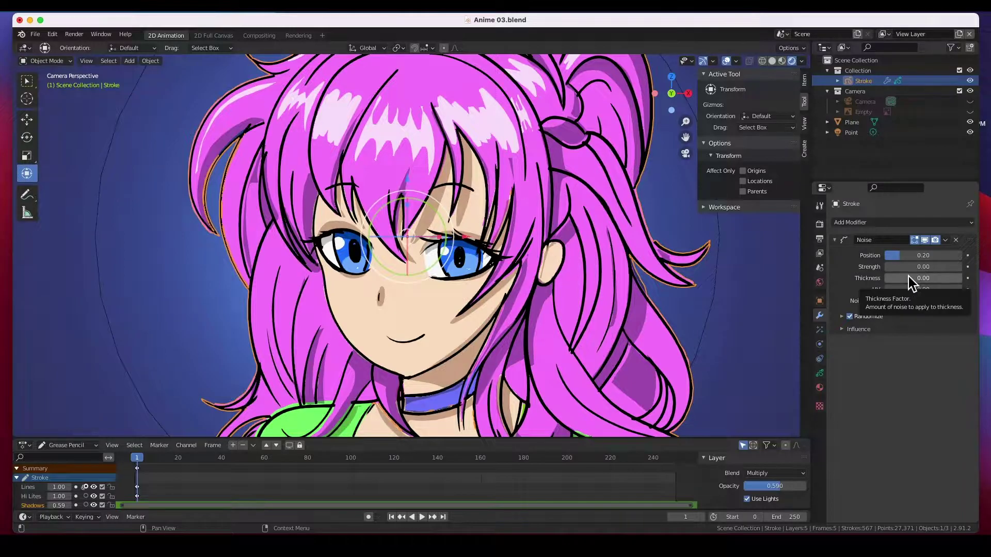
mouse_move(890, 278)
mouse_down()
mouse_move(929, 278)
mouse_move(906, 280)
mouse_up()
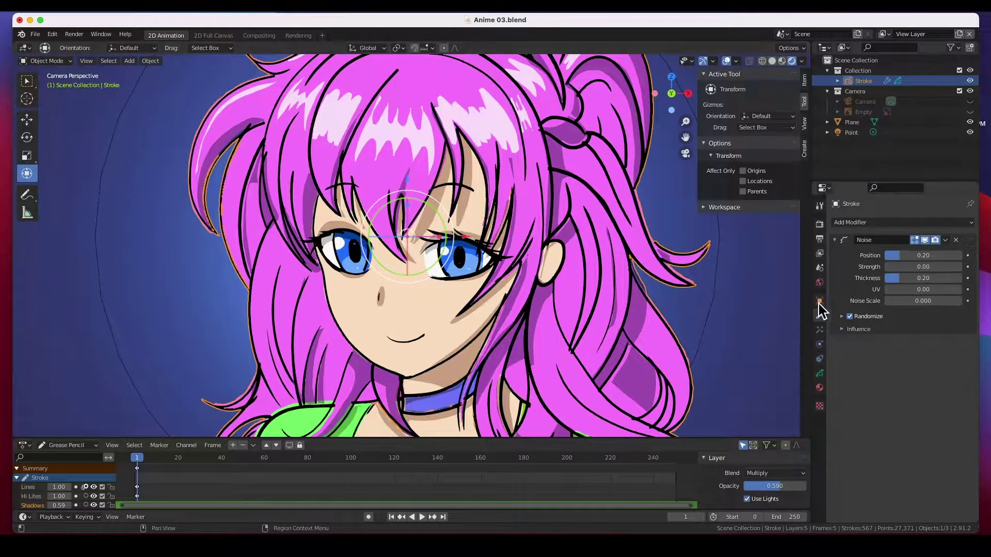
Tune the Noise modifier to Position 0.13, Thickness 0.09 and Noise Scale 0.520
mouse_move(907, 303)
mouse_down()
mouse_move(990, 303)
mouse_move(906, 304)
mouse_up()
mouse_move(900, 305)
mouse_down()
mouse_move(975, 301)
mouse_move(941, 301)
mouse_up()
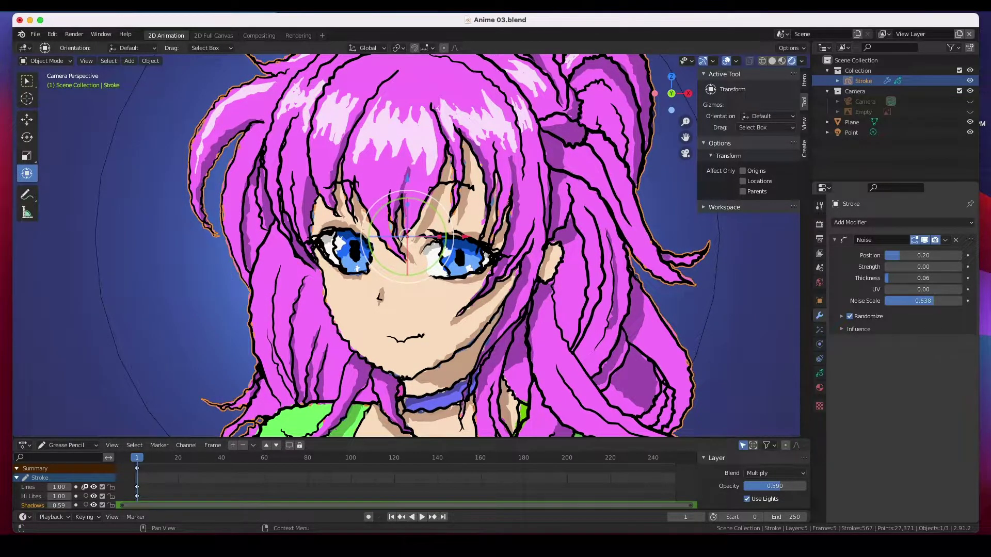
mouse_move(901, 255)
mouse_down()
mouse_move(932, 255)
mouse_move(897, 256)
mouse_up()
drag(924, 301, 911, 302)
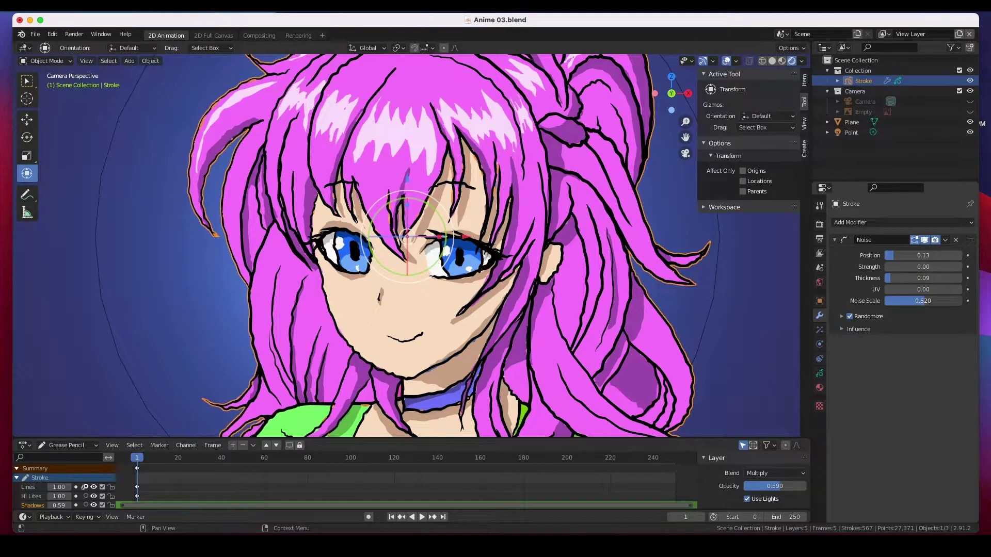
Preview the animation with Randomize off, then re-enable it and expand its Step 4/Seed 1 settings
click(850, 317)
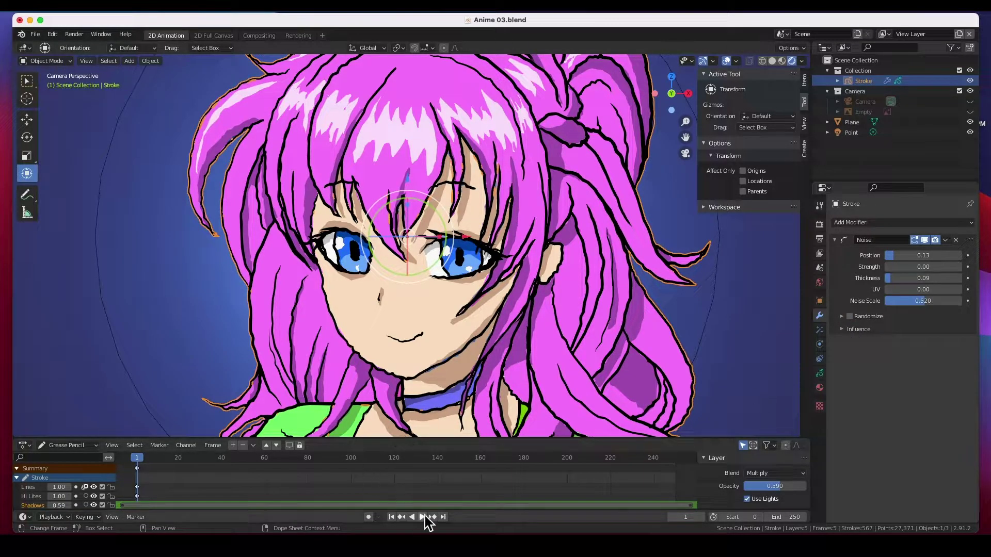
click(422, 517)
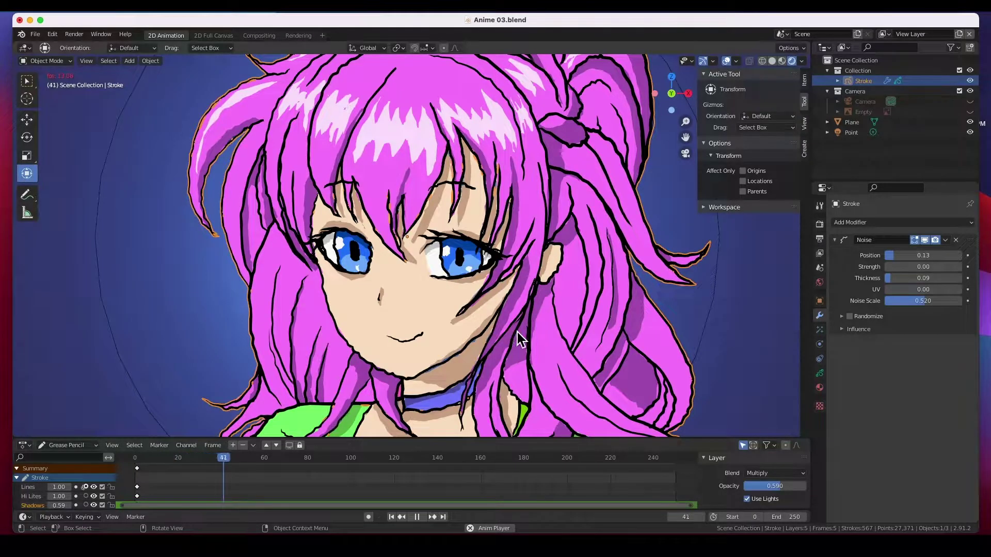
click(417, 517)
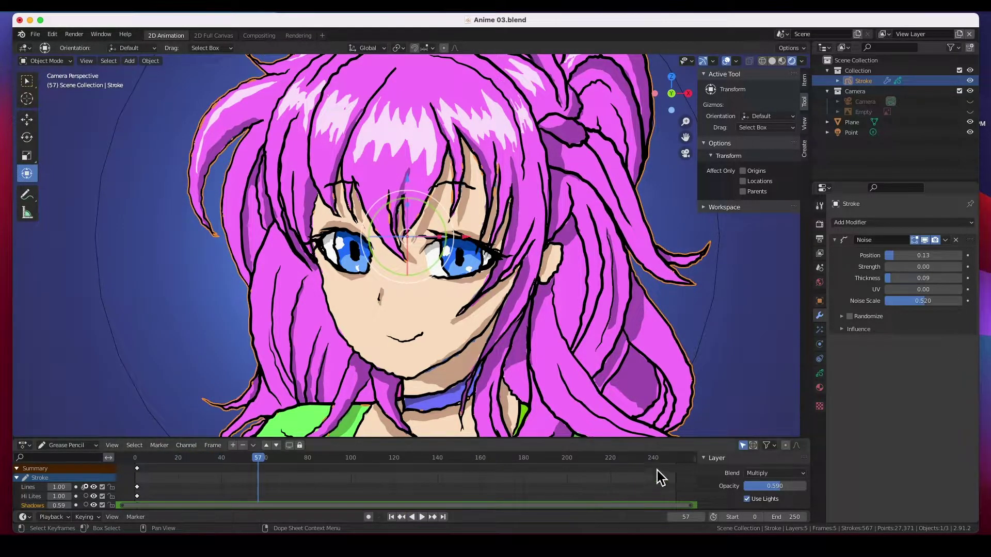
click(849, 316)
click(842, 316)
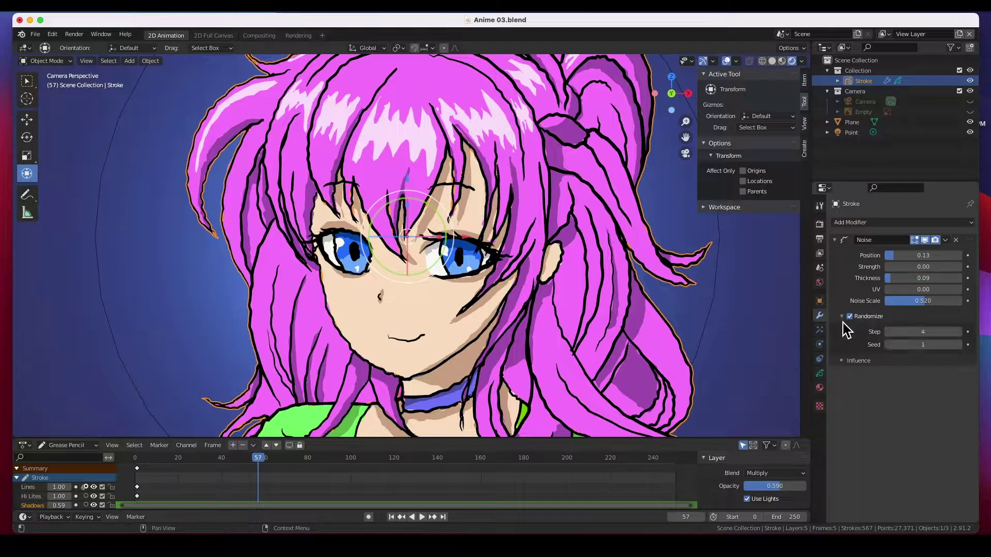
click(422, 518)
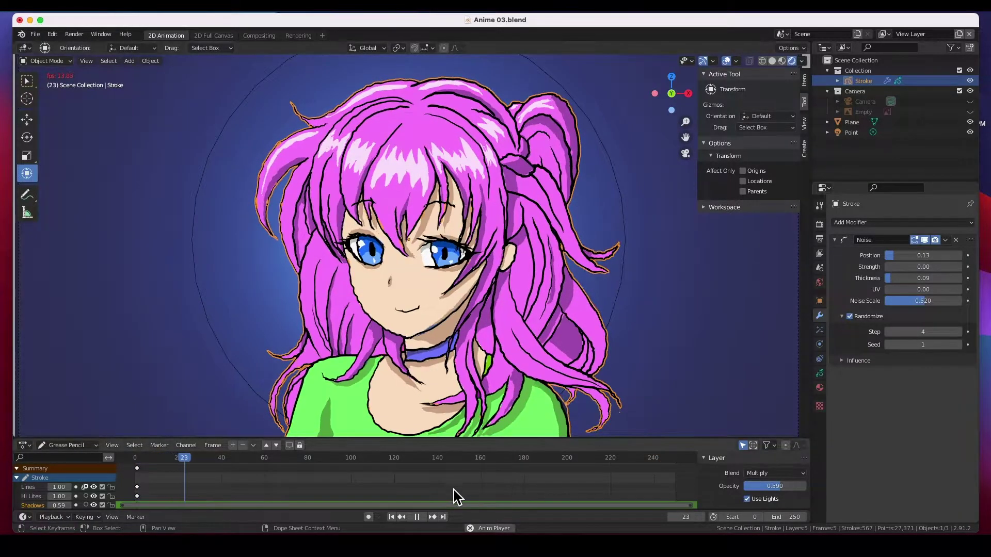
Set the Randomize Step to 1 and replay the animation to preview per-frame jitter
click(417, 517)
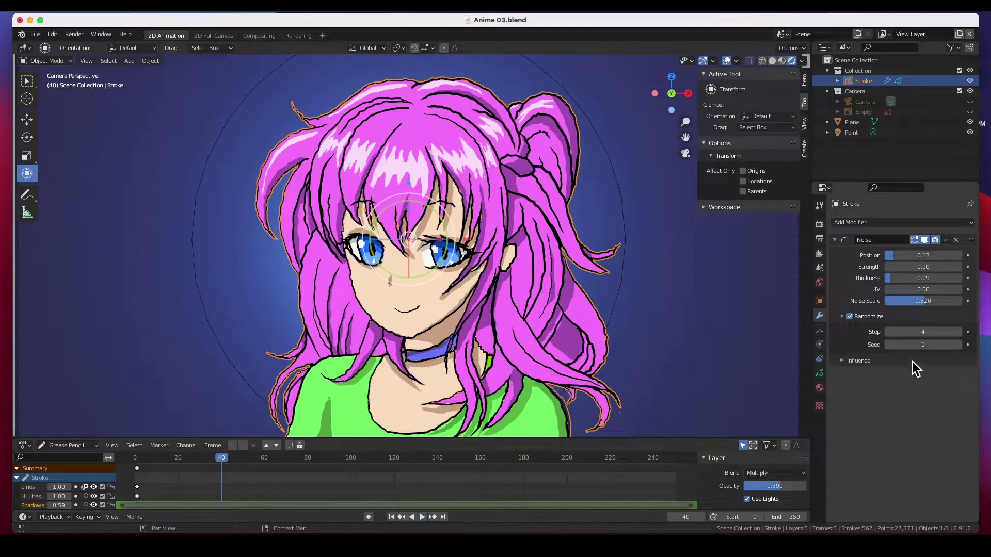
drag(913, 336, 983, 331)
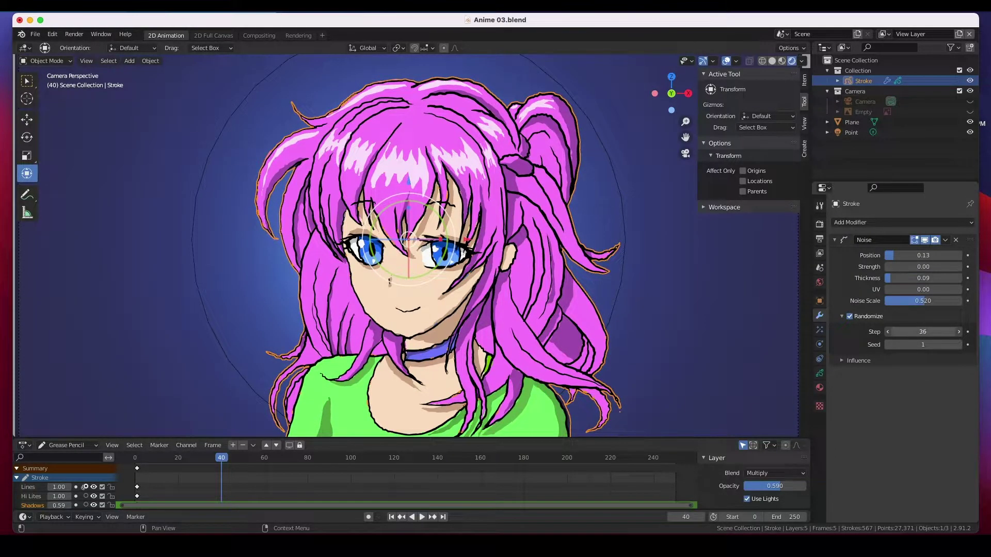
mouse_move(922, 331)
mouse_down()
mouse_move(892, 332)
mouse_move(955, 331)
mouse_up()
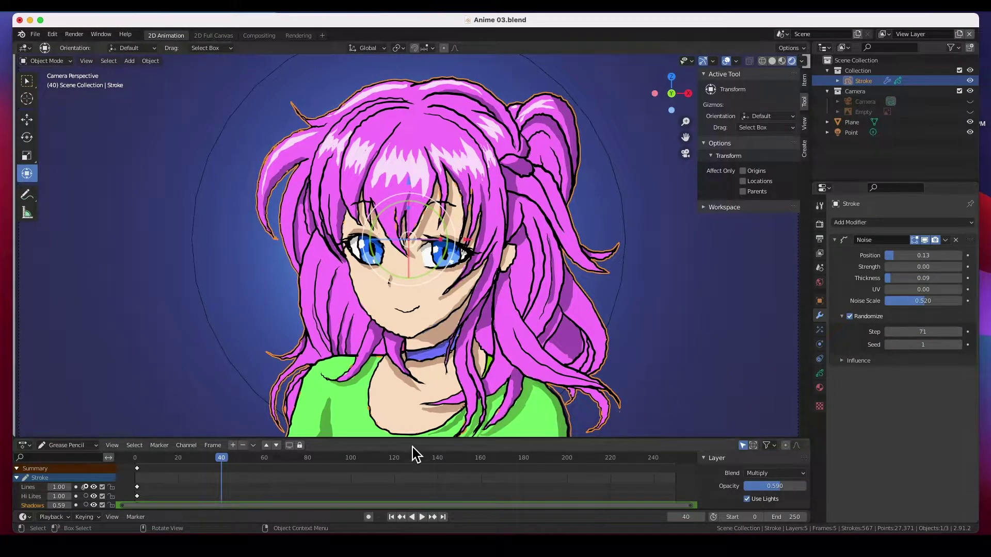
click(422, 517)
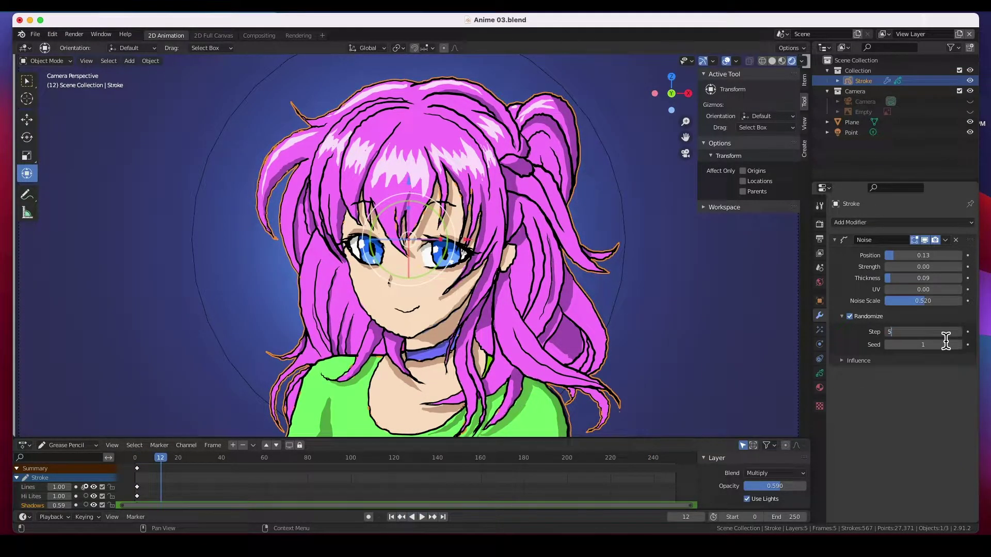
click(424, 521)
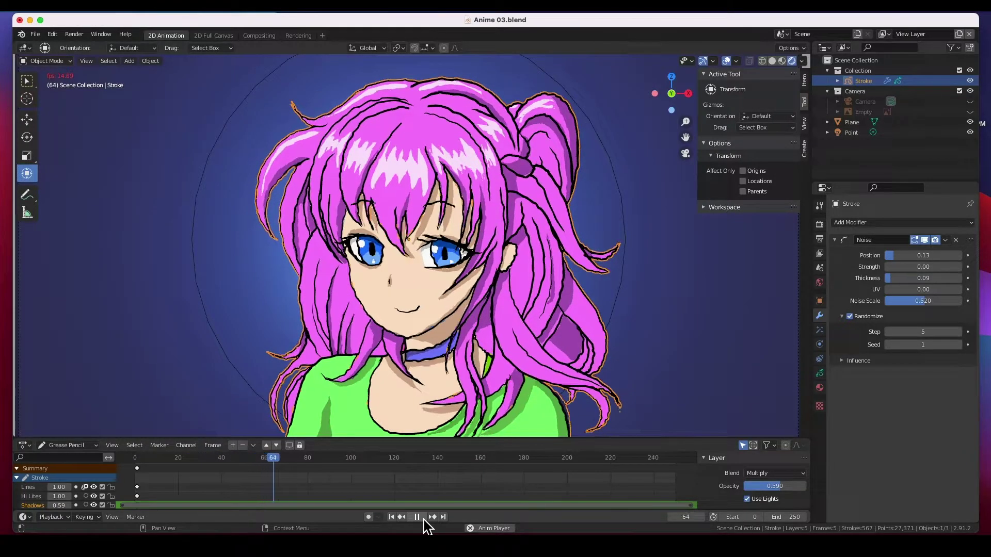
click(419, 518)
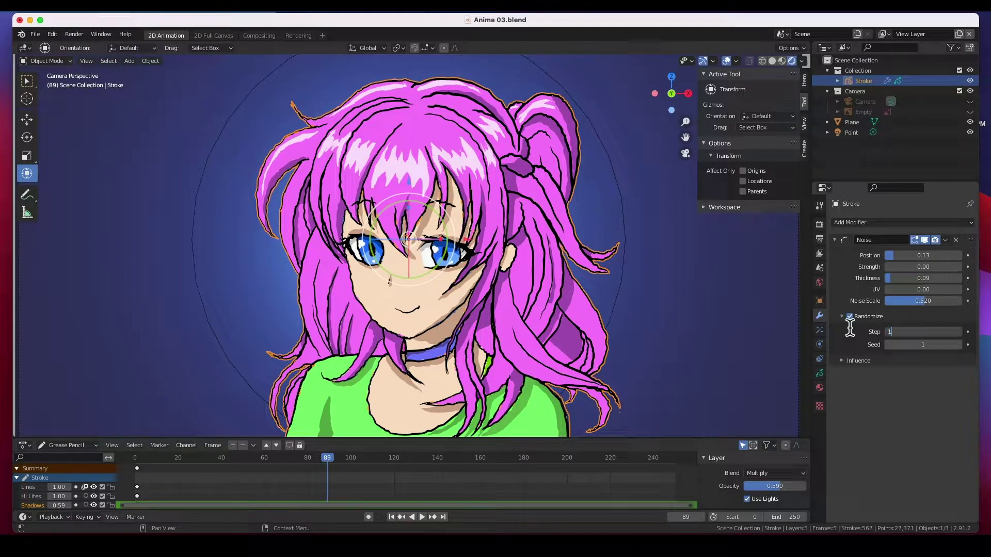
click(422, 517)
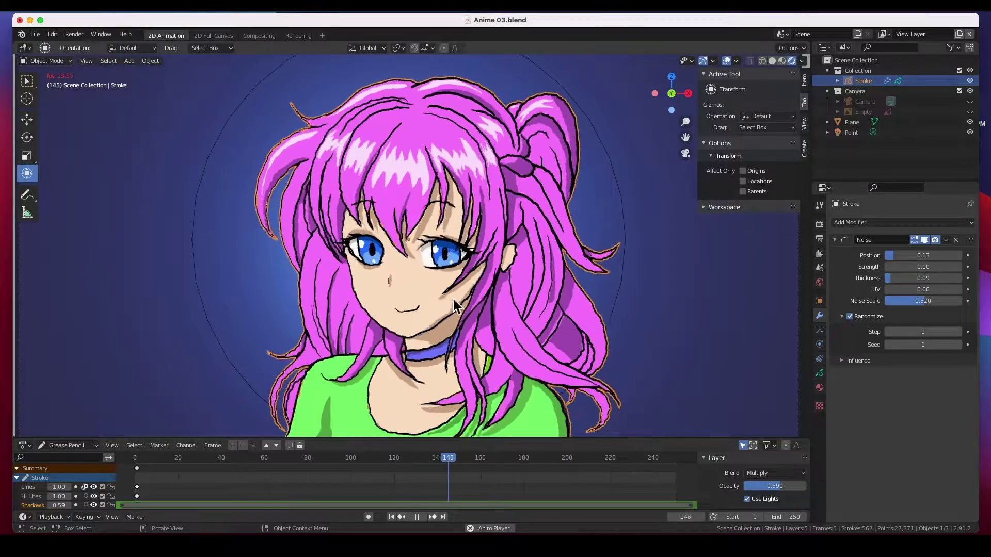
Set the Noise modifier Seed to 88 and show its Influence options
mouse_move(900, 344)
mouse_down()
mouse_move(858, 349)
mouse_move(971, 344)
mouse_move(887, 344)
mouse_up()
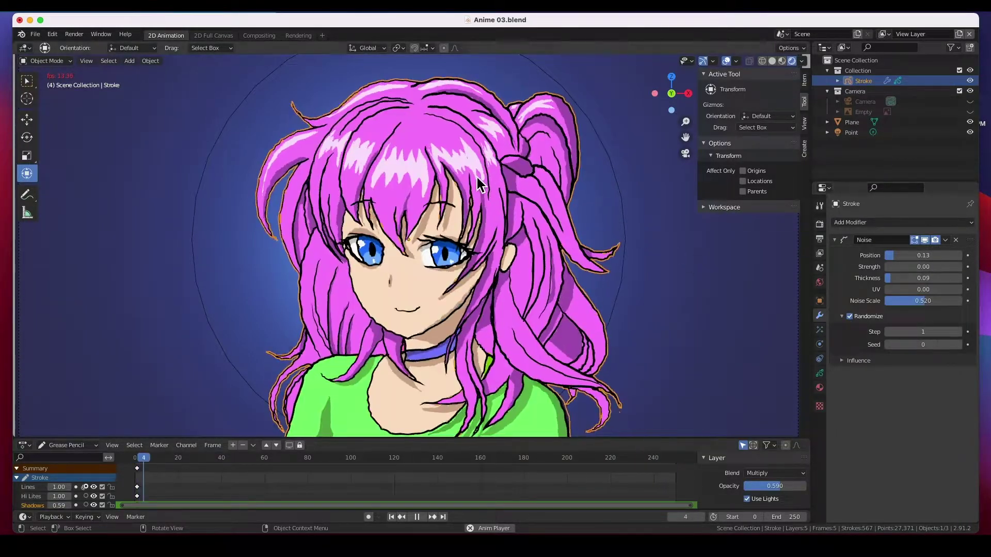
drag(881, 339, 911, 348)
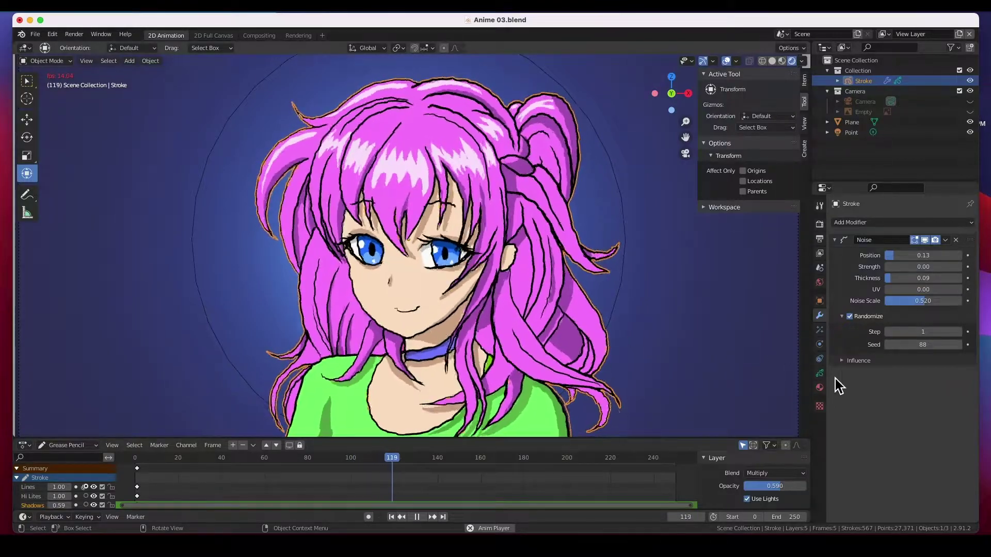
click(843, 364)
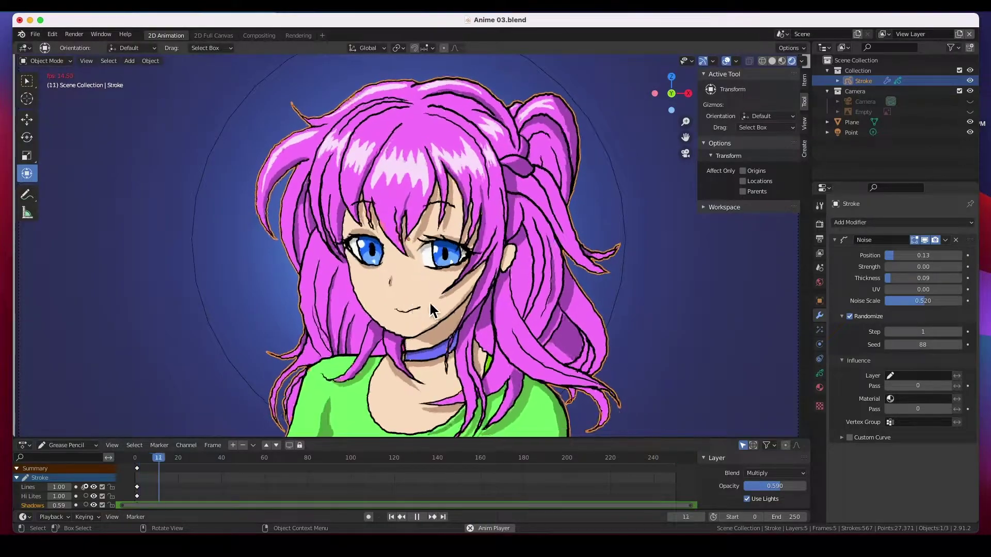
click(918, 376)
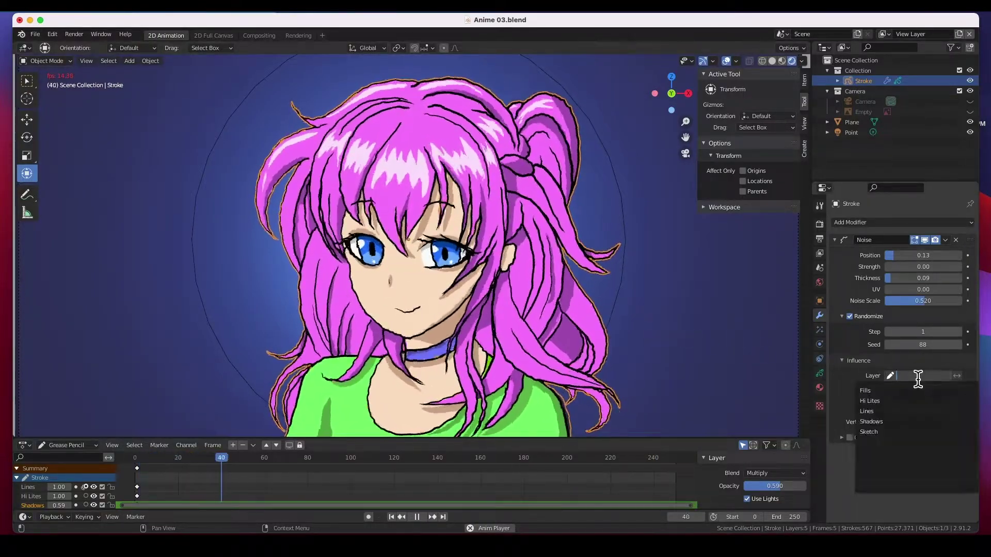
click(875, 411)
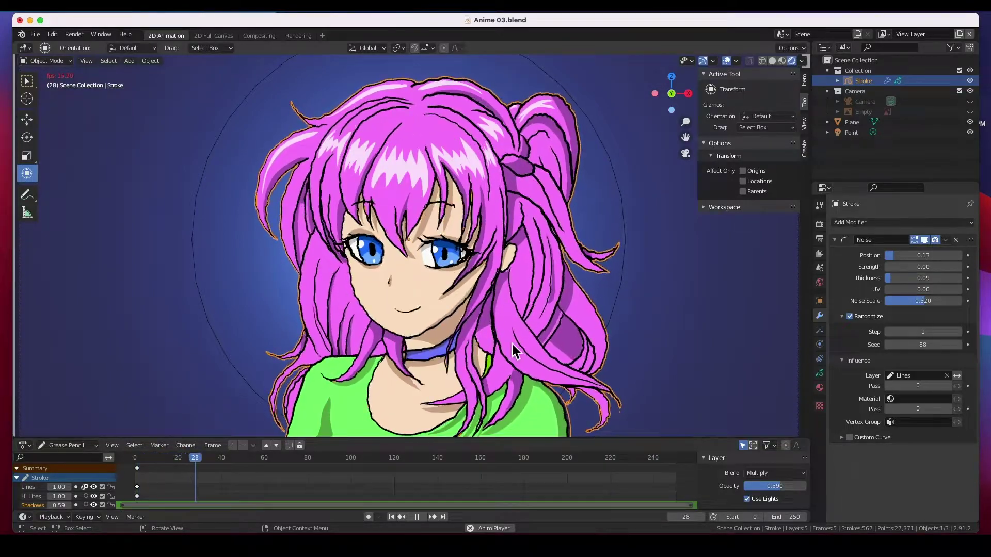
click(921, 376)
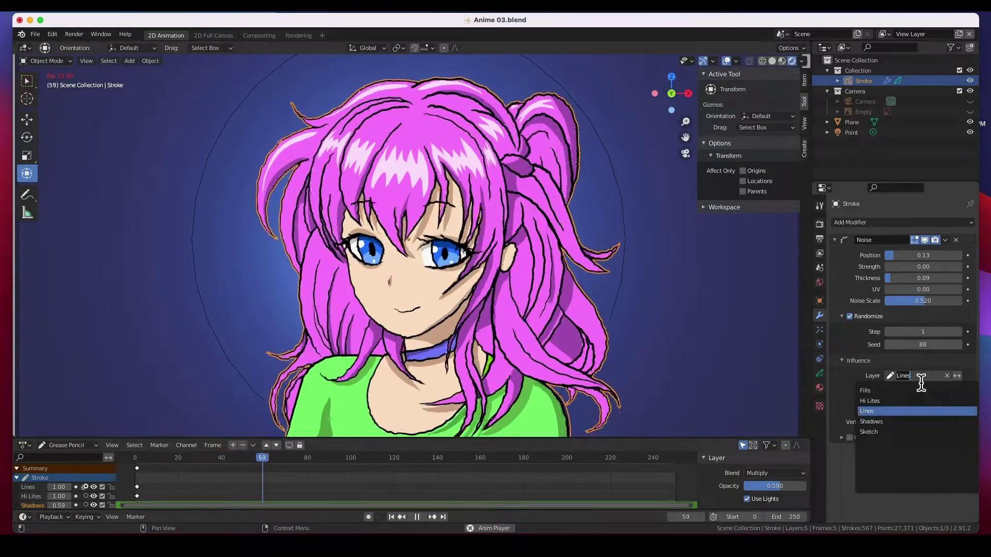
click(898, 421)
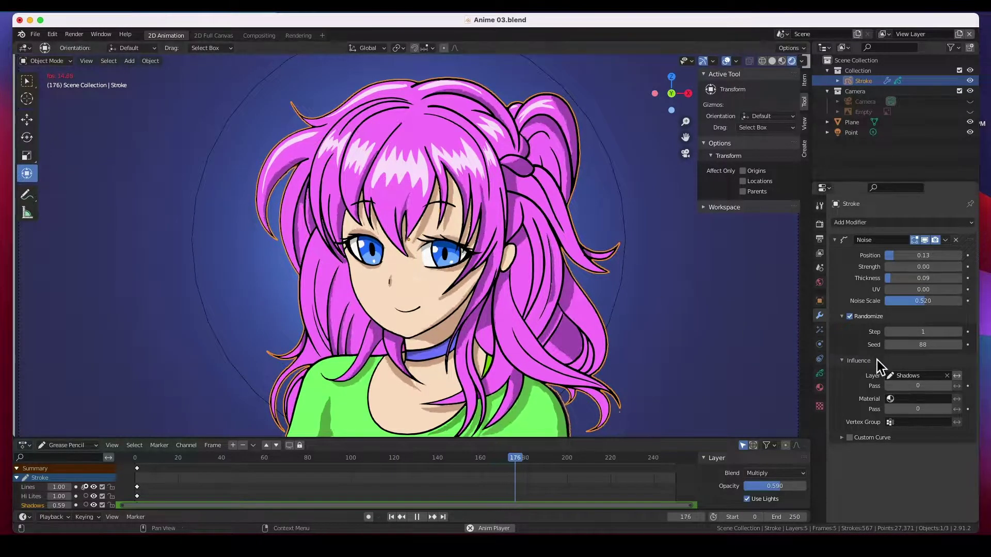
click(914, 377)
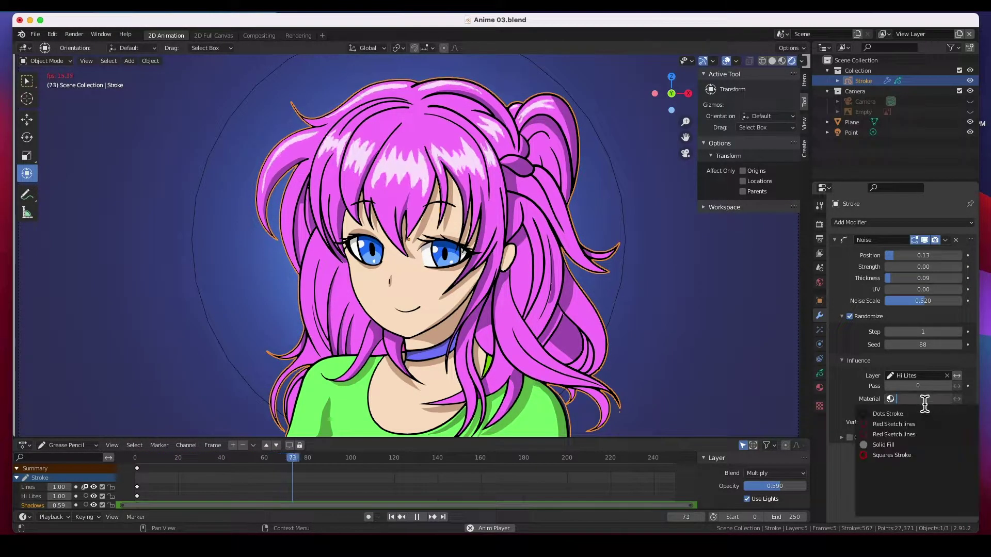
click(850, 382)
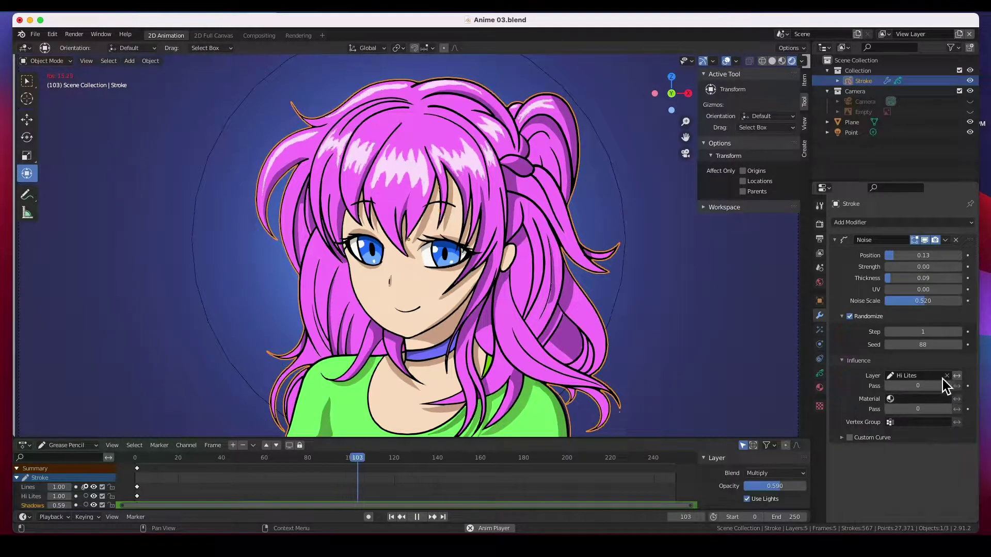
click(947, 375)
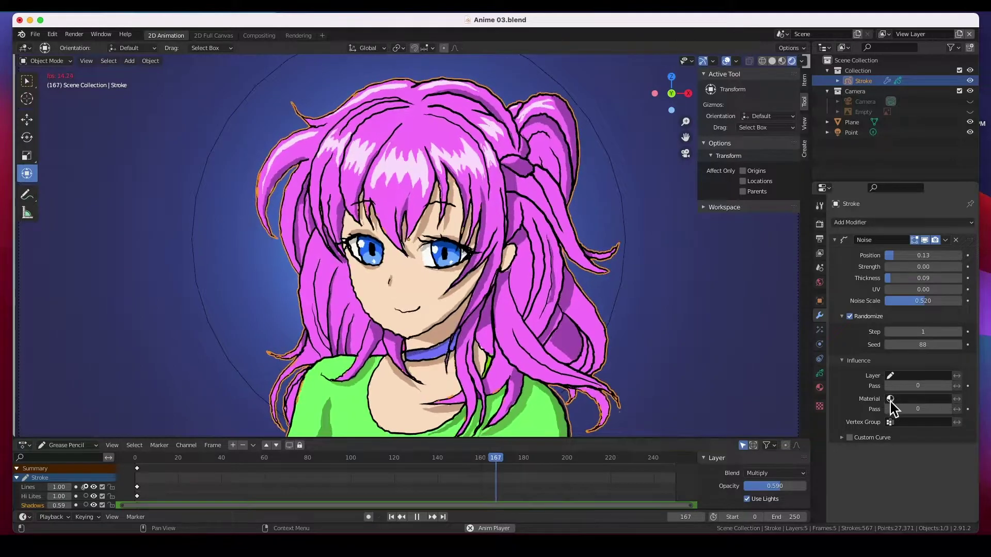
Limit the Noise modifier's influence to the Dots Stroke material
click(927, 401)
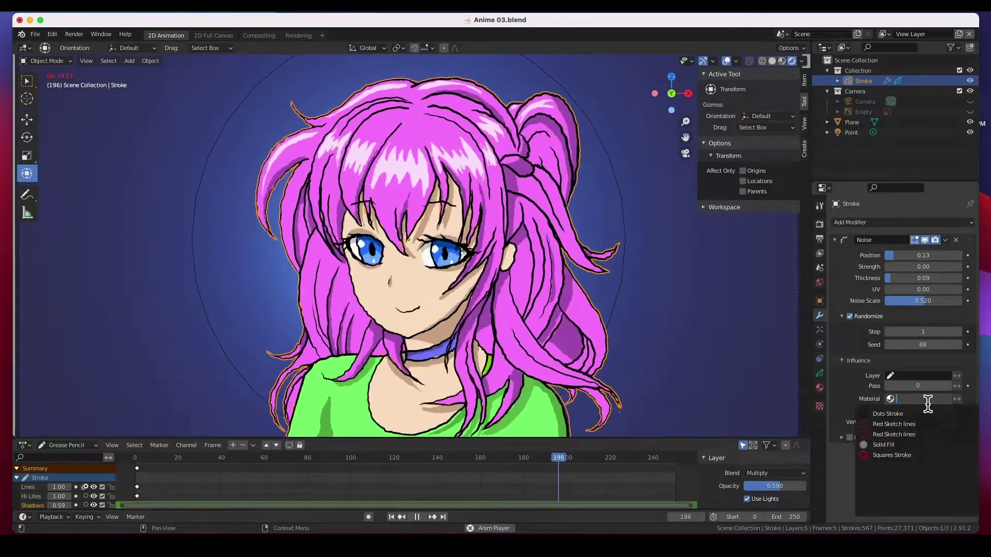
click(888, 414)
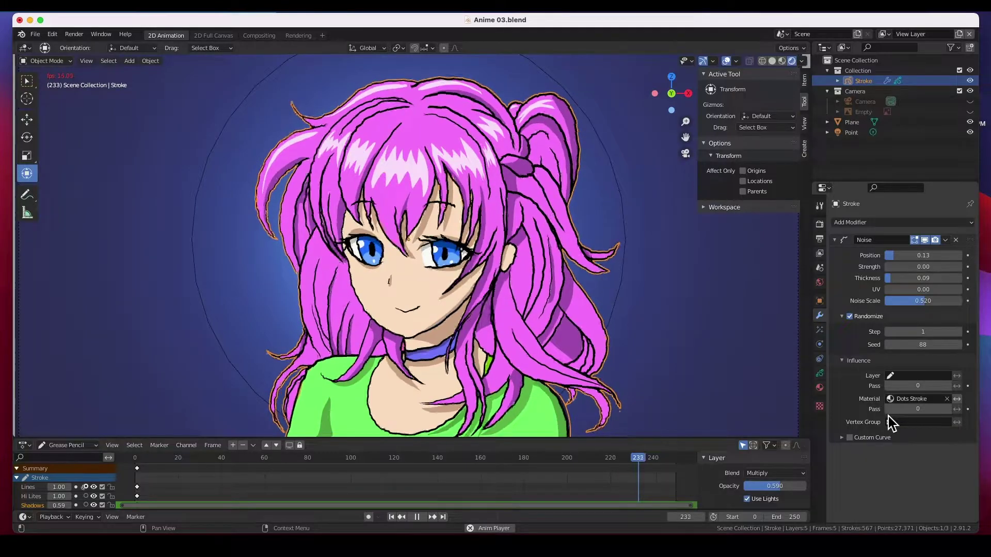
click(916, 404)
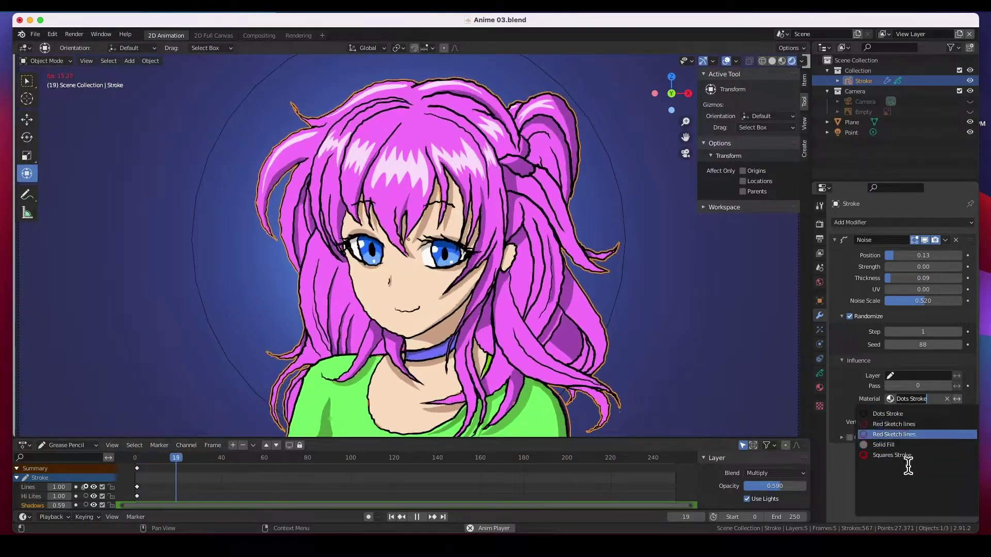
click(892, 414)
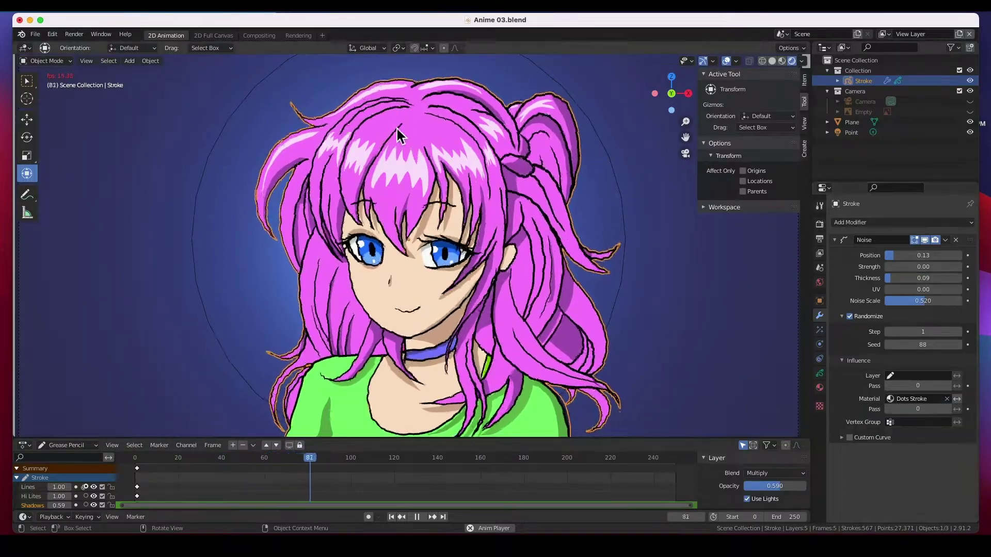
Remove the Dots Stroke material filter and set Noise Scale 0.289 and Position 0.02
click(947, 399)
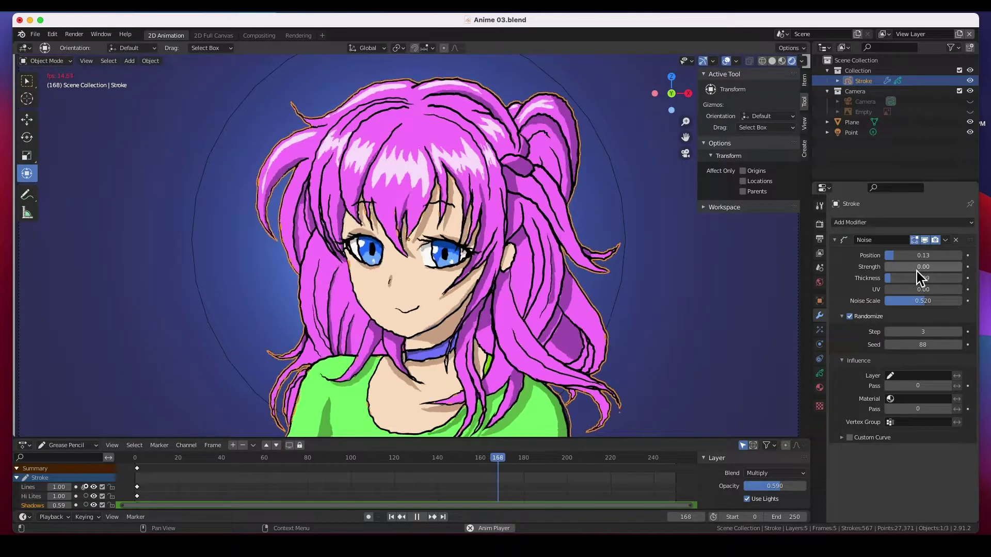
drag(920, 304, 909, 304)
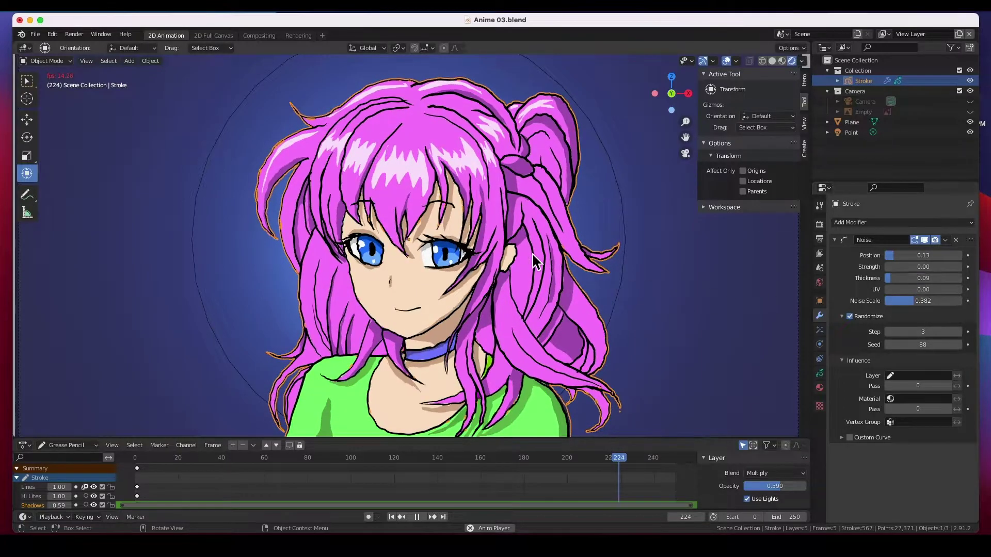
drag(901, 305, 888, 304)
drag(896, 260, 882, 260)
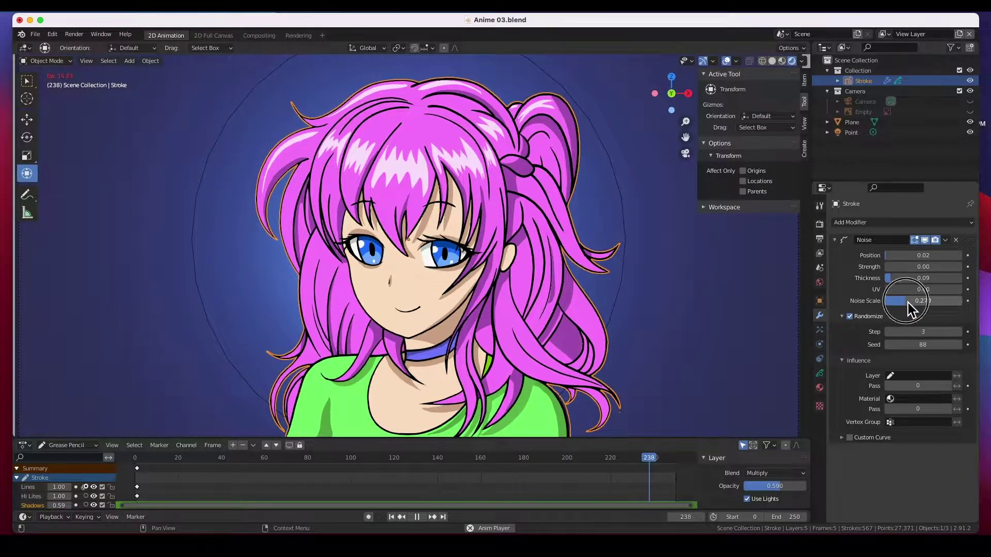
drag(911, 304, 918, 303)
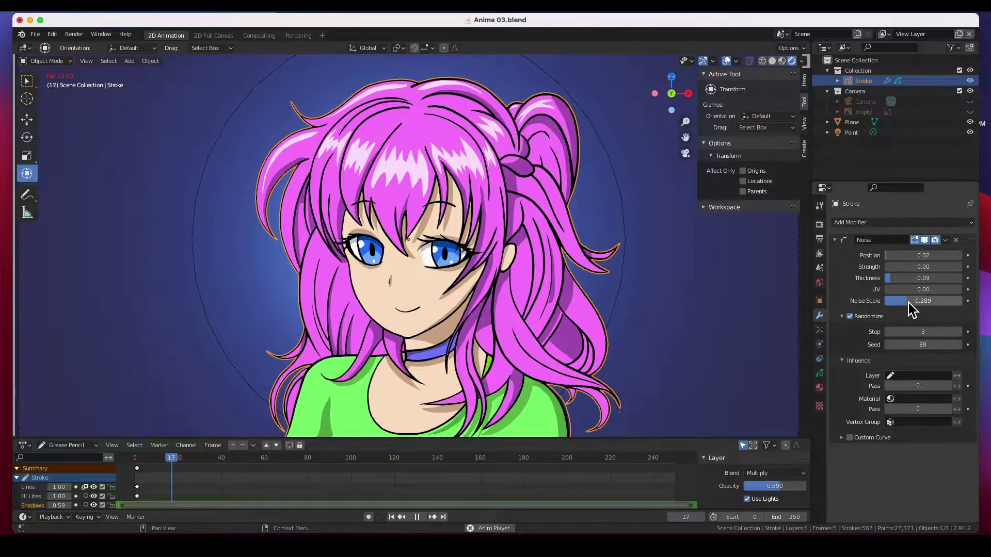